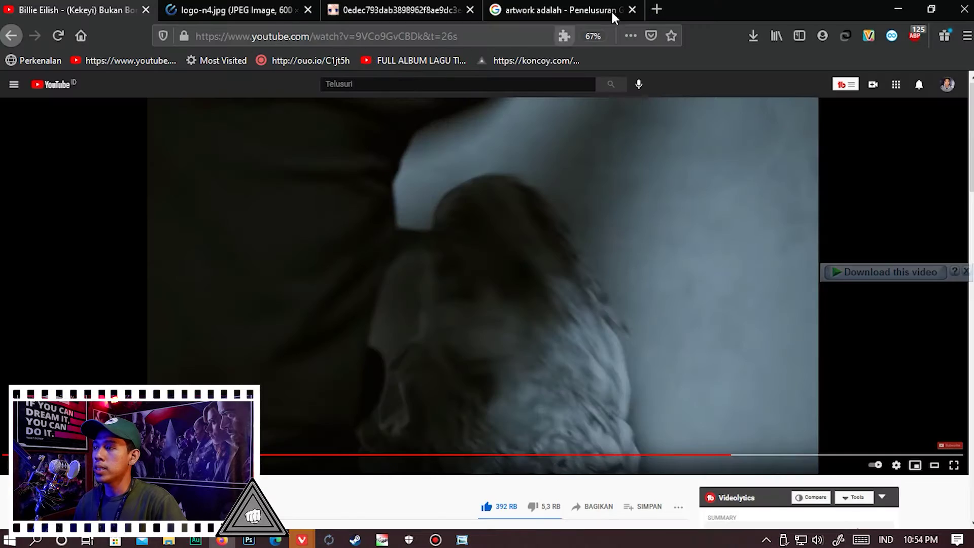
# - Search Google for bigjpg in the existing search tab and open the bigjpg.com result
pyautogui.click(558, 10)
pyautogui.tripleClick(282, 91)
pyautogui.scroll(5, 239, 223)
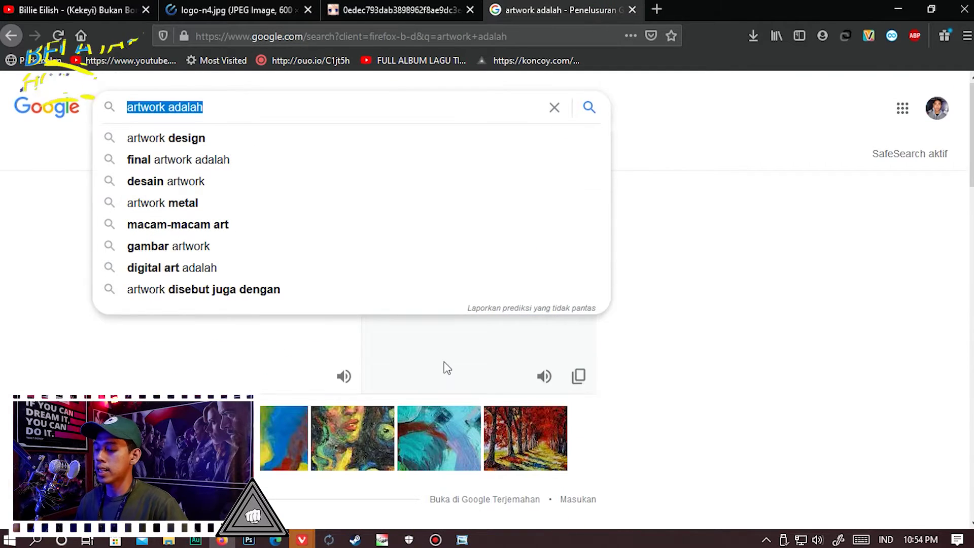
pyautogui.write('bug')
pyautogui.press('BackSpace')
pyautogui.write('g')
pyautogui.press('BackSpace')
pyautogui.press('BackSpace')
pyautogui.write('ig')
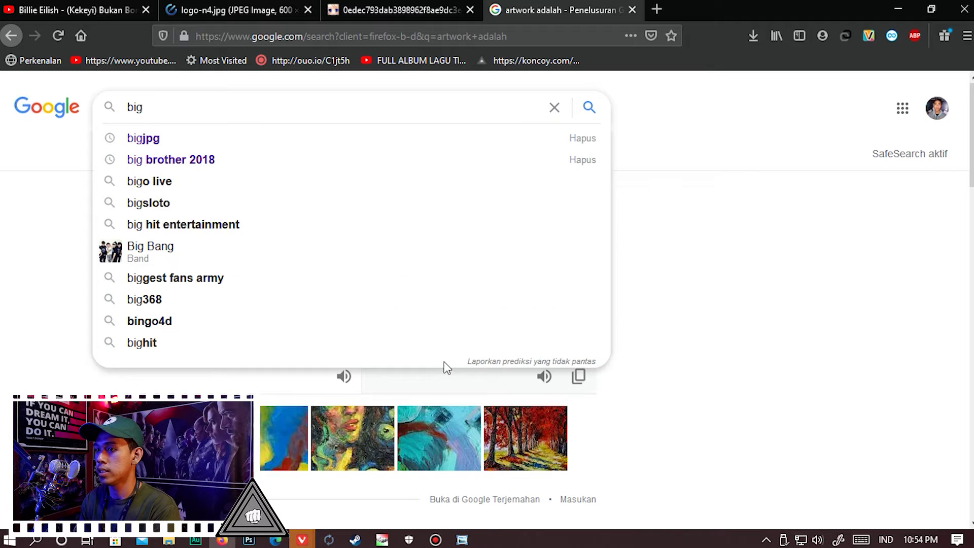
pyautogui.write('jpg')
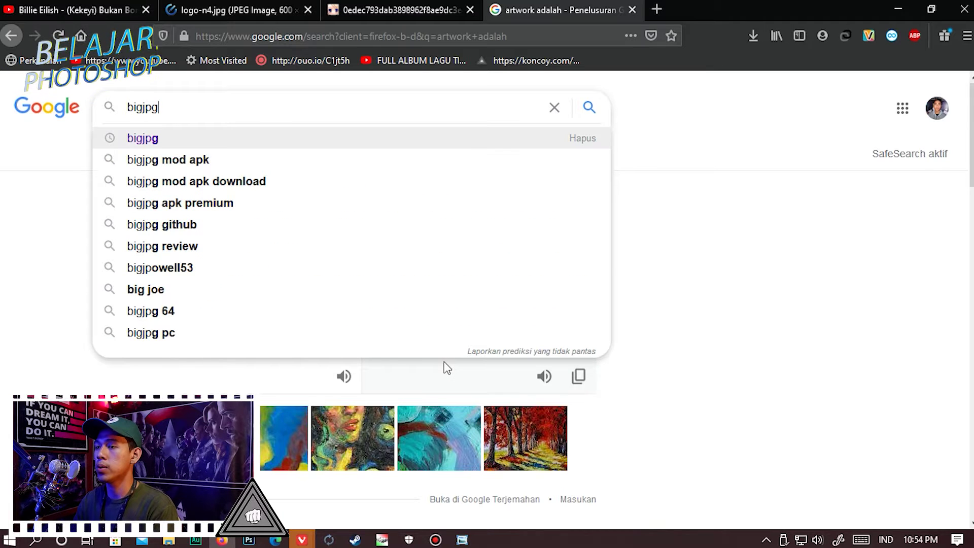
pyautogui.press('Return')
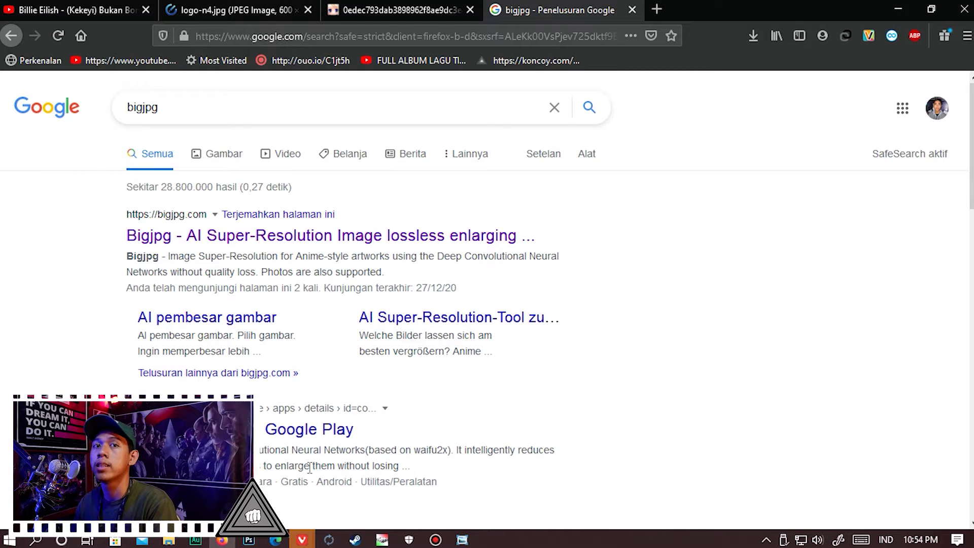
pyautogui.click(245, 235)
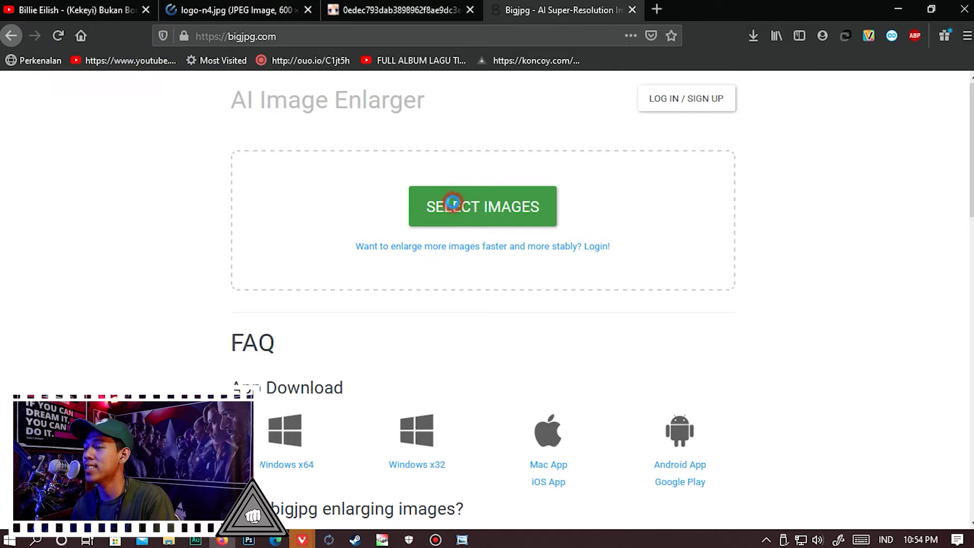
# - Upload logo pecah.jpg from the perbesar foto online folder and enlarge it as Artwork at 4x with Medium noise reduction
pyautogui.click(453, 203)
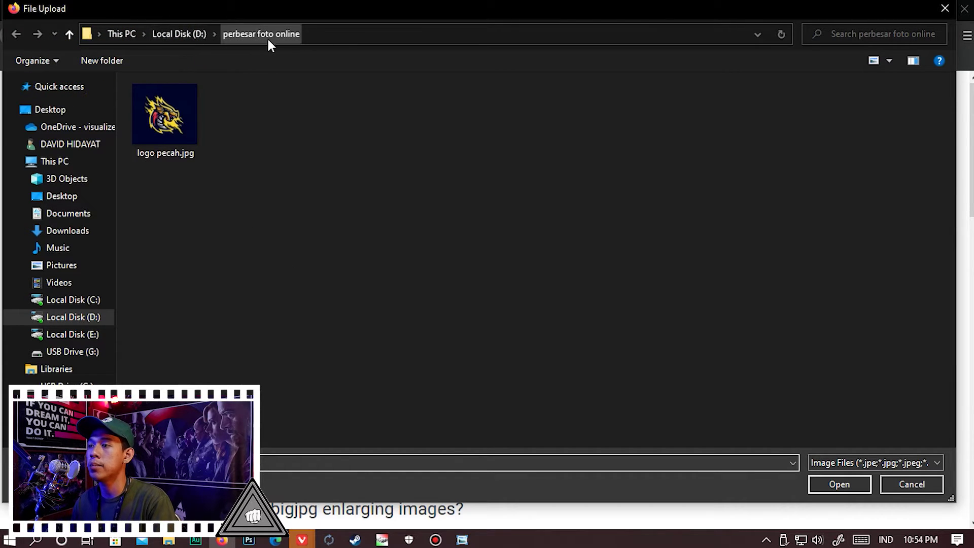
pyautogui.doubleClick(174, 138)
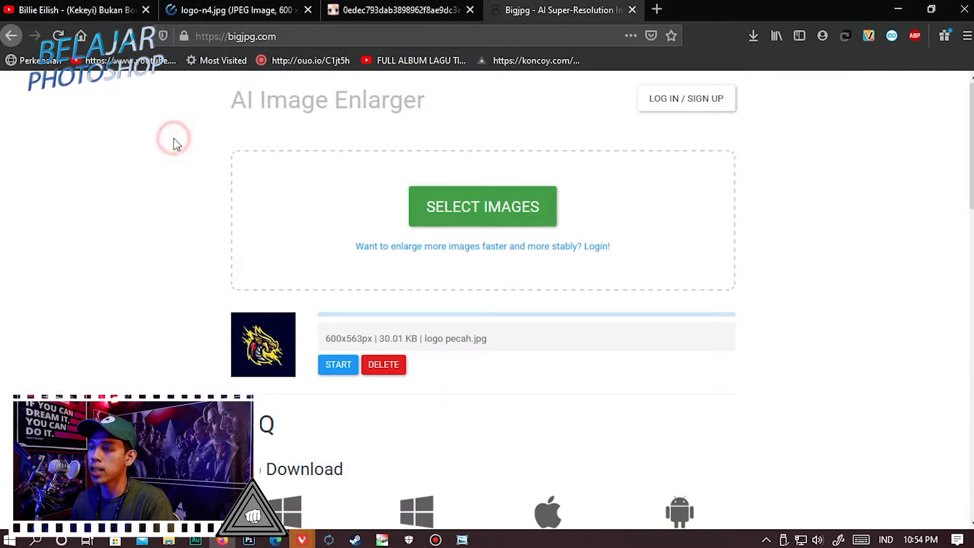
pyautogui.click(345, 371)
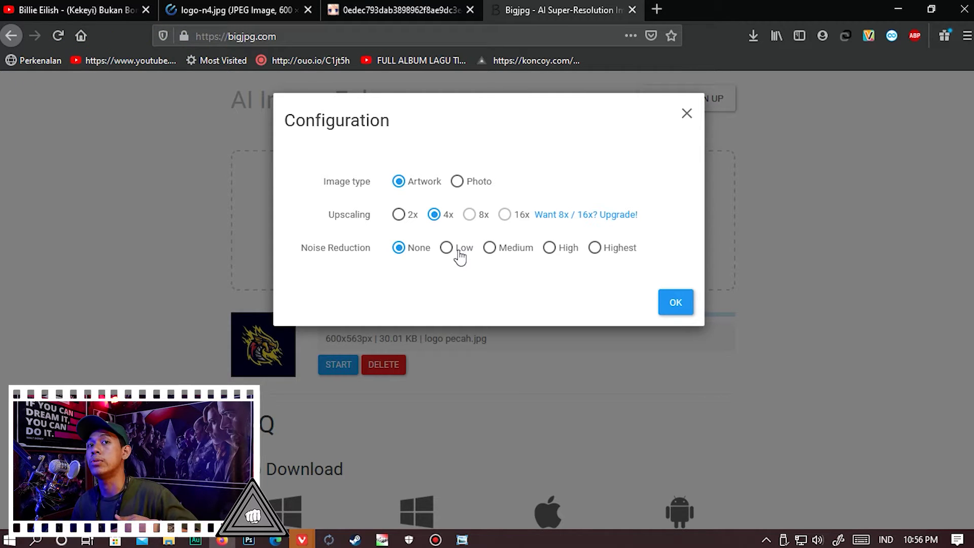
pyautogui.click(500, 248)
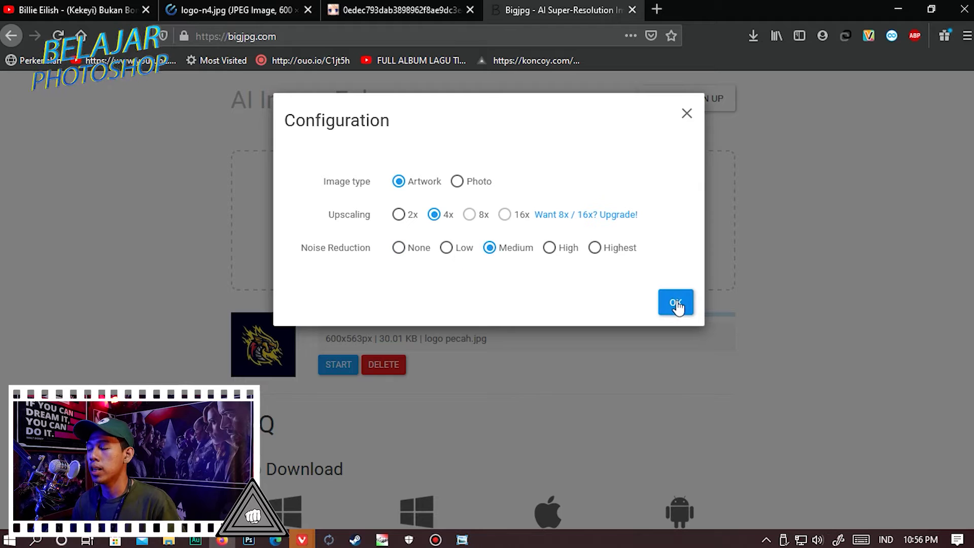
pyautogui.click(676, 304)
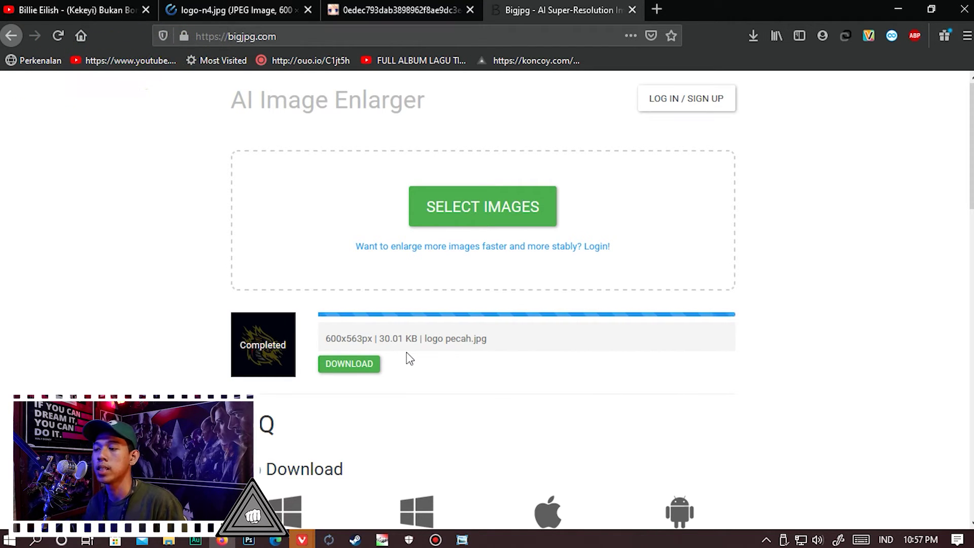
# - Download the enlarged logo as logo-n4.jpg and open the folder containing it
pyautogui.click(340, 361)
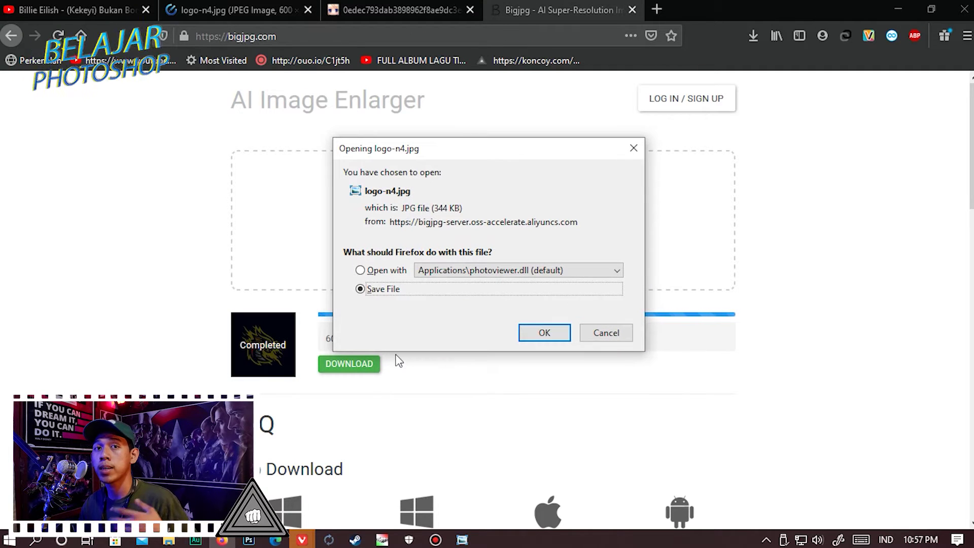
pyautogui.click(557, 336)
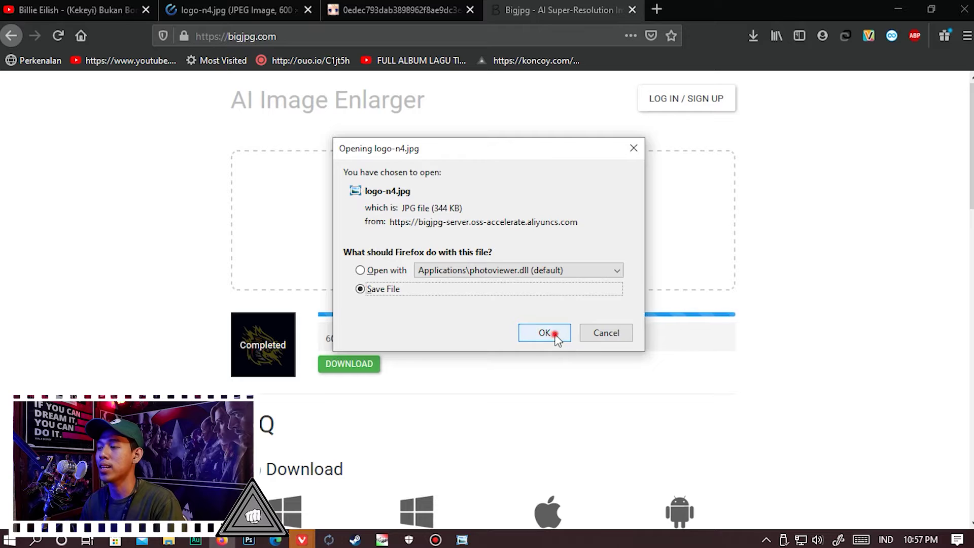
pyautogui.click(753, 35)
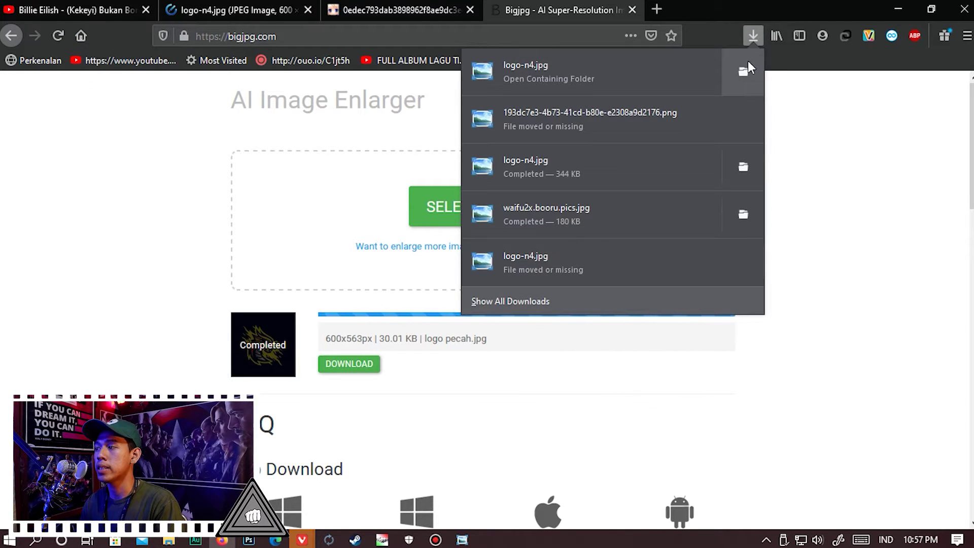
pyautogui.click(750, 78)
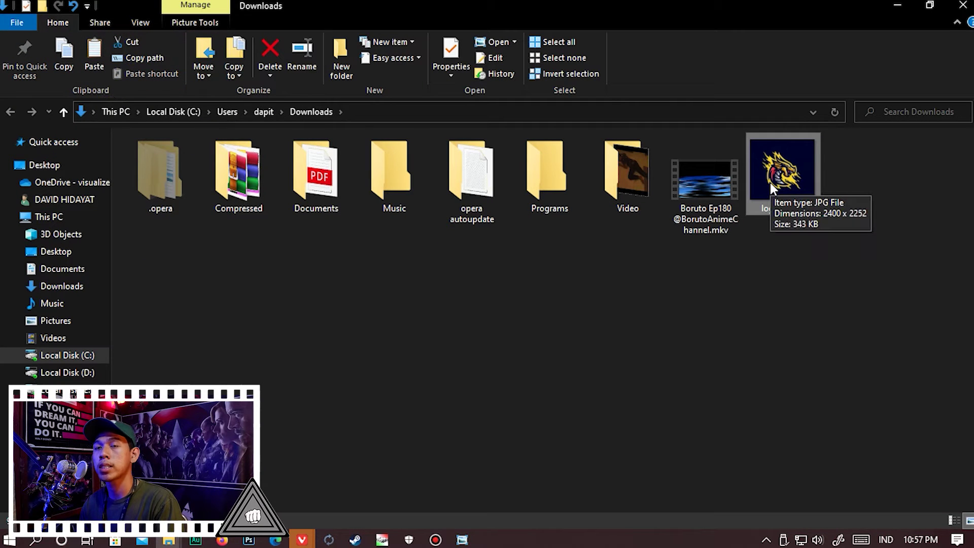
# - Cut logo-n4.jpg from Downloads and open the perbesar foto online folder on Local Disk (D:)
pyautogui.click(789, 193)
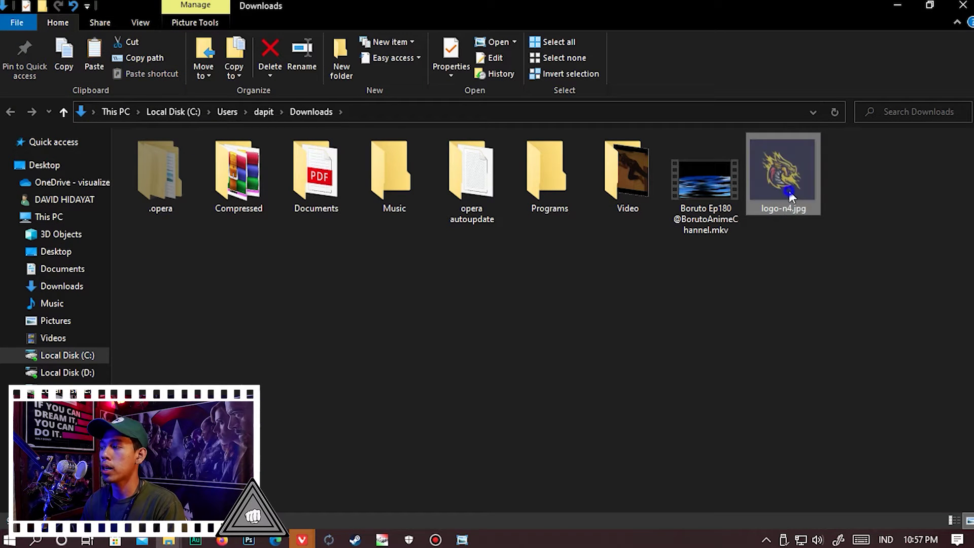
pyautogui.rightClick(780, 190)
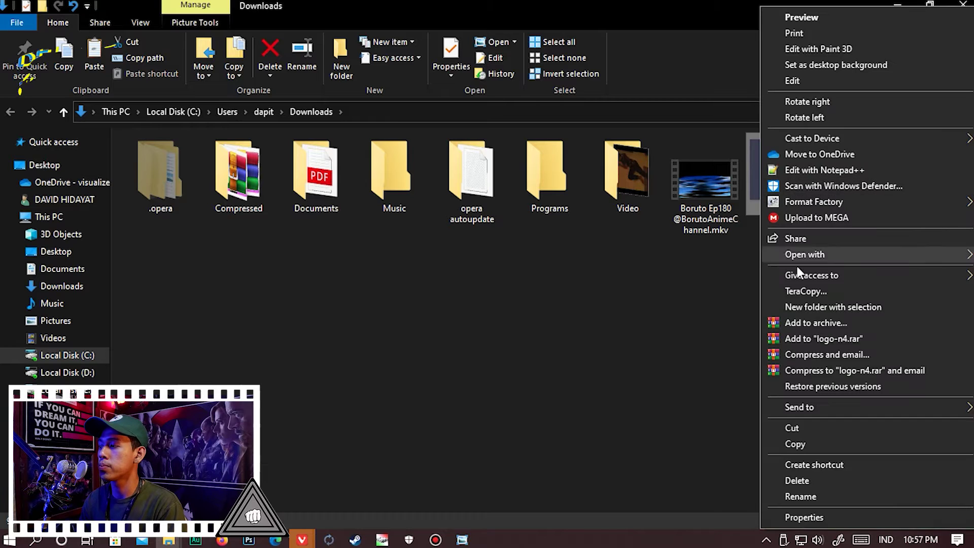
pyautogui.click(791, 427)
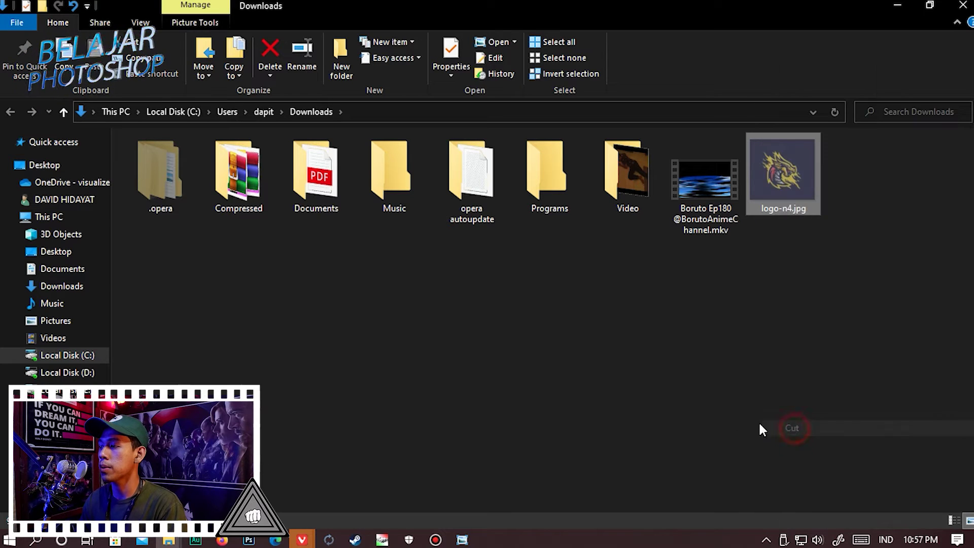
pyautogui.click(74, 340)
pyautogui.click(72, 389)
pyautogui.click(71, 373)
pyautogui.doubleClick(319, 216)
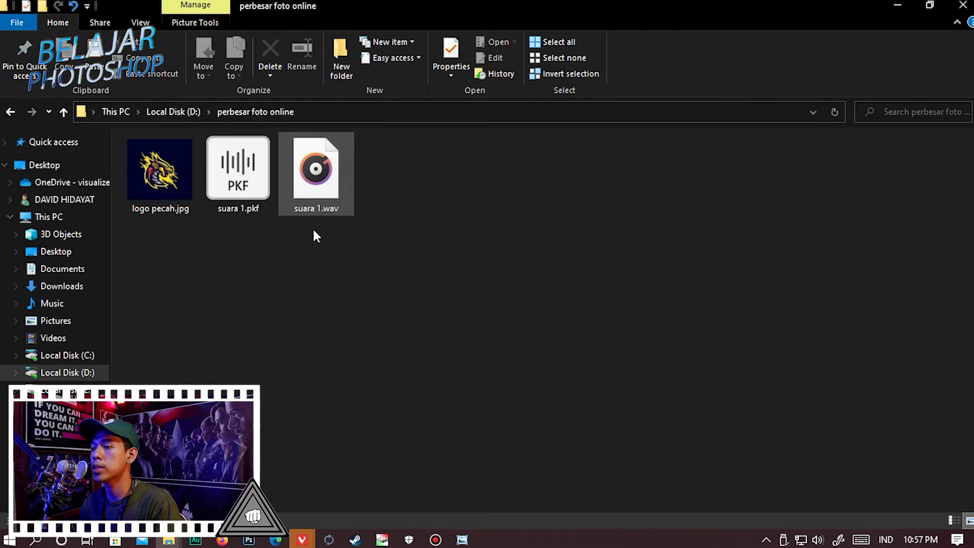
# - Create a new folder with the default name inside perbesar foto online and open it
pyautogui.rightClick(307, 257)
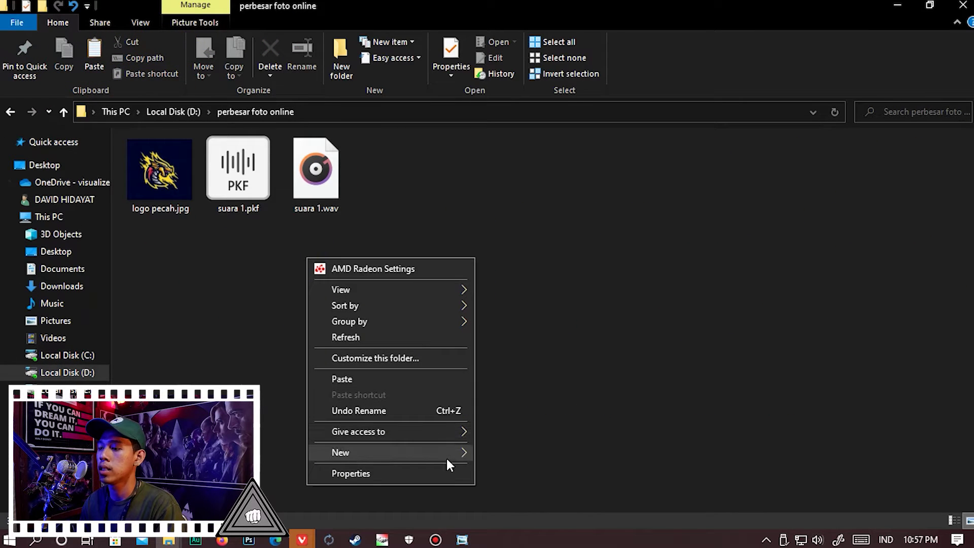
pyautogui.moveTo(444, 455)
pyautogui.click(539, 248)
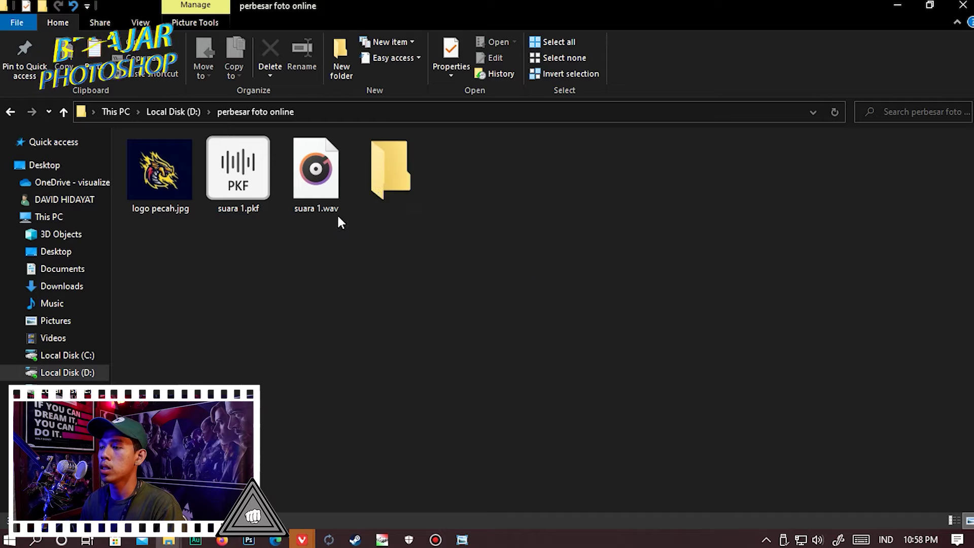
pyautogui.click(196, 188)
pyautogui.doubleClick(173, 180)
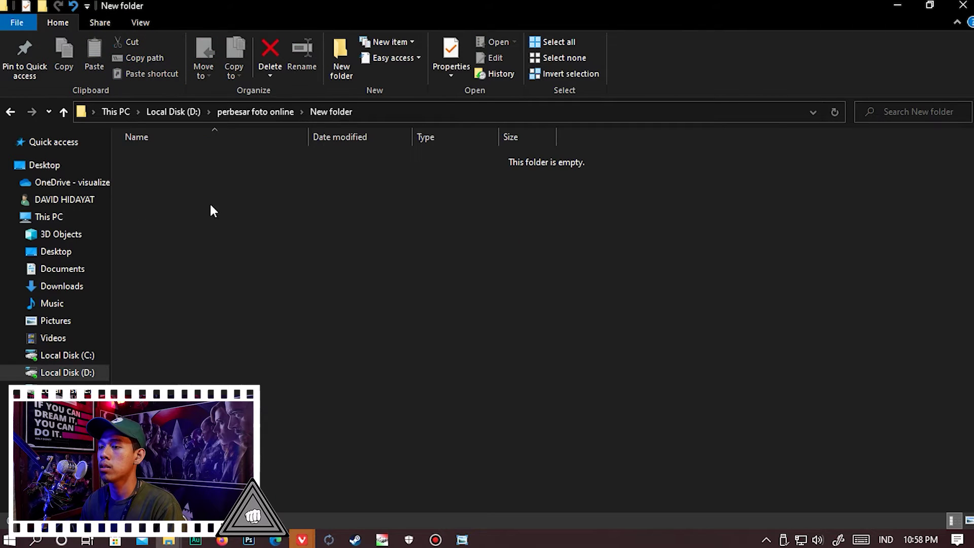
# - Paste the cut logo-n4.jpg into the new folder and close the TeraCopy window
pyautogui.rightClick(227, 199)
pyautogui.click(291, 320)
pyautogui.click(355, 332)
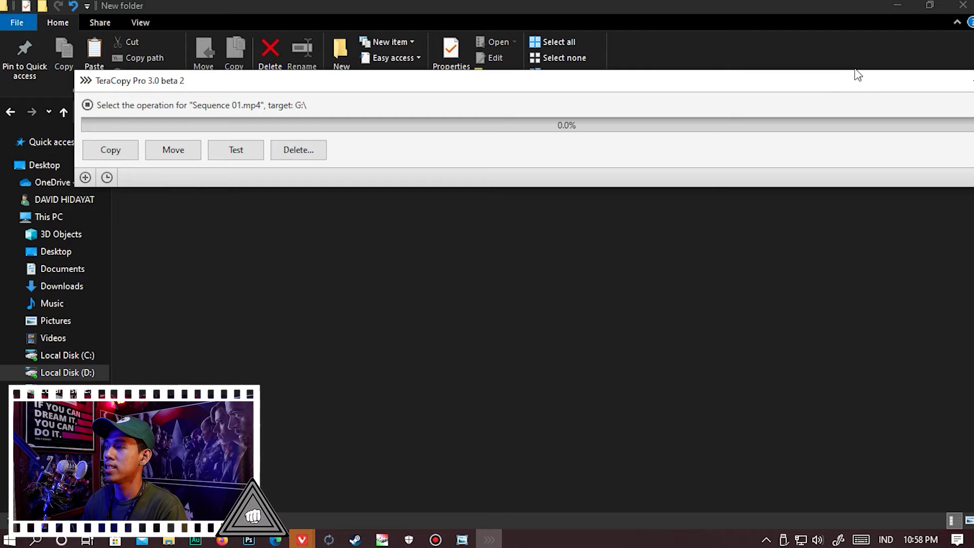
pyautogui.moveTo(848, 86); pyautogui.dragTo(463, 304)
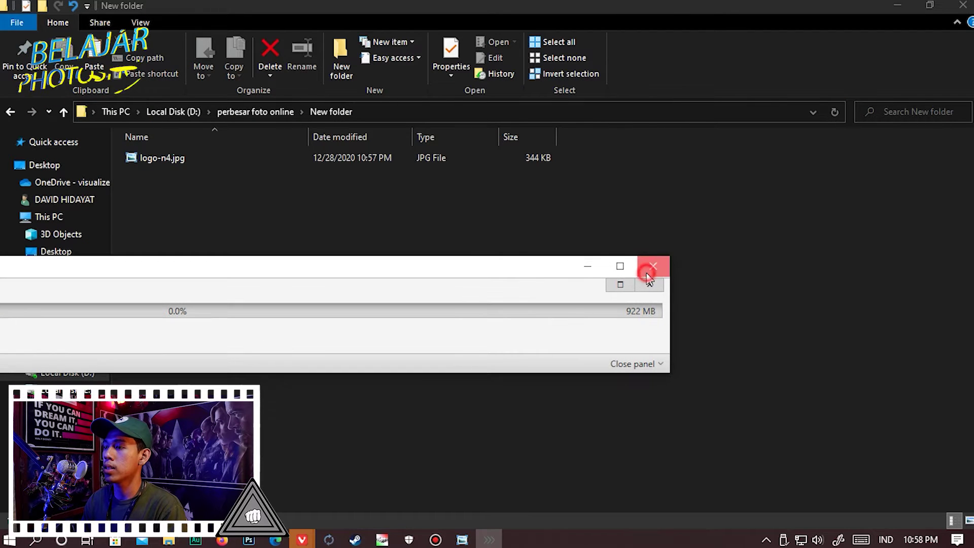
pyautogui.click(648, 276)
# - Show the folder contents as large icons and rename logo-n4.jpg to bigjpg.jpg
pyautogui.click(208, 155)
pyautogui.hotkey('ctrl', 'shift', '2')
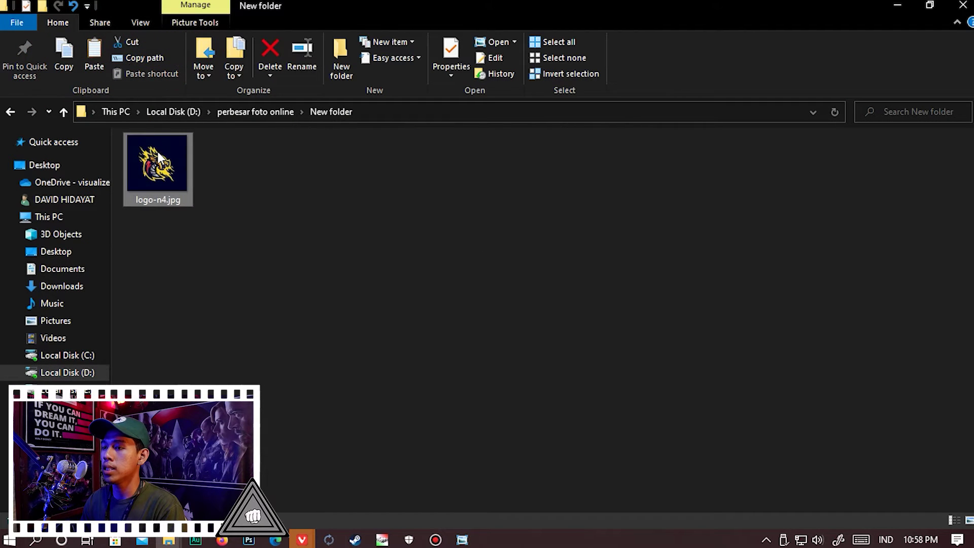
pyautogui.rightClick(157, 152)
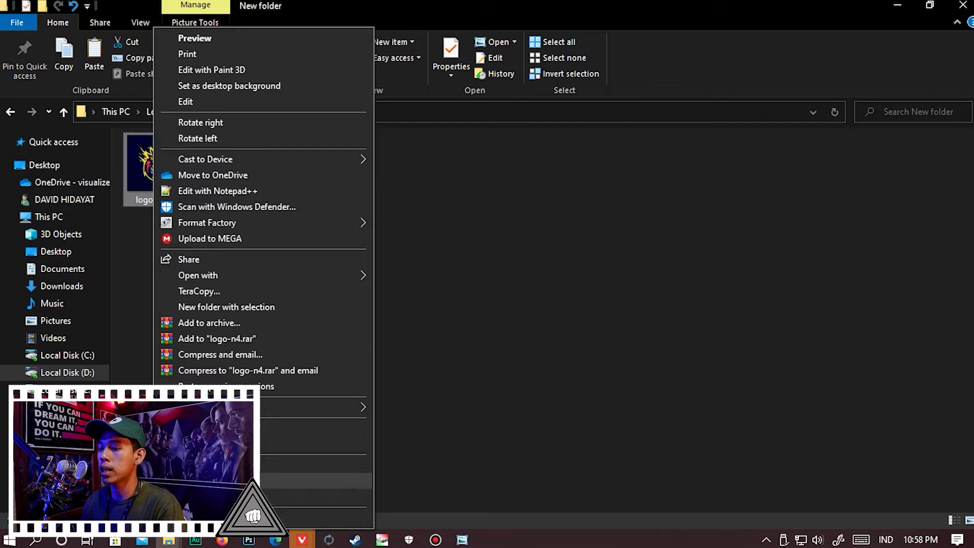
pyautogui.click(213, 496)
pyautogui.write('igjpg')
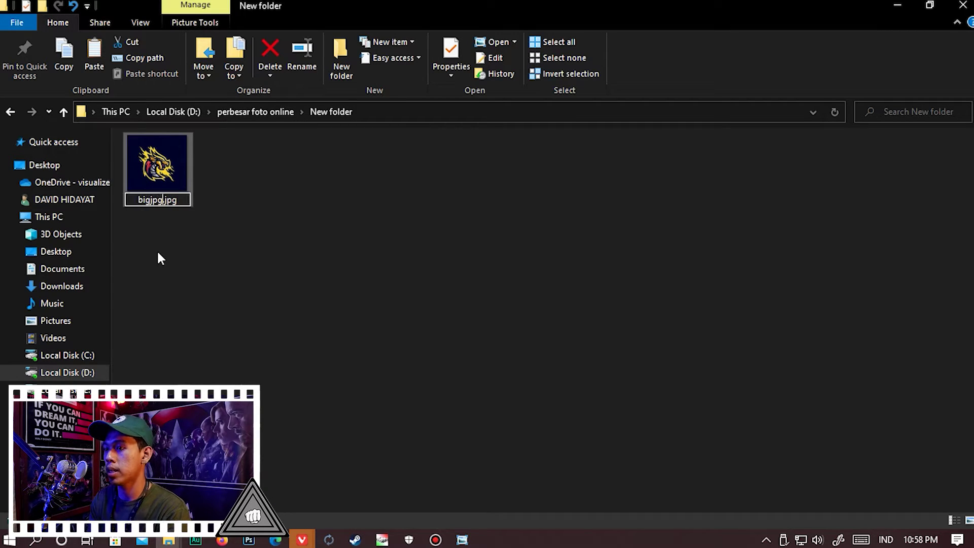
pyautogui.press('Return')
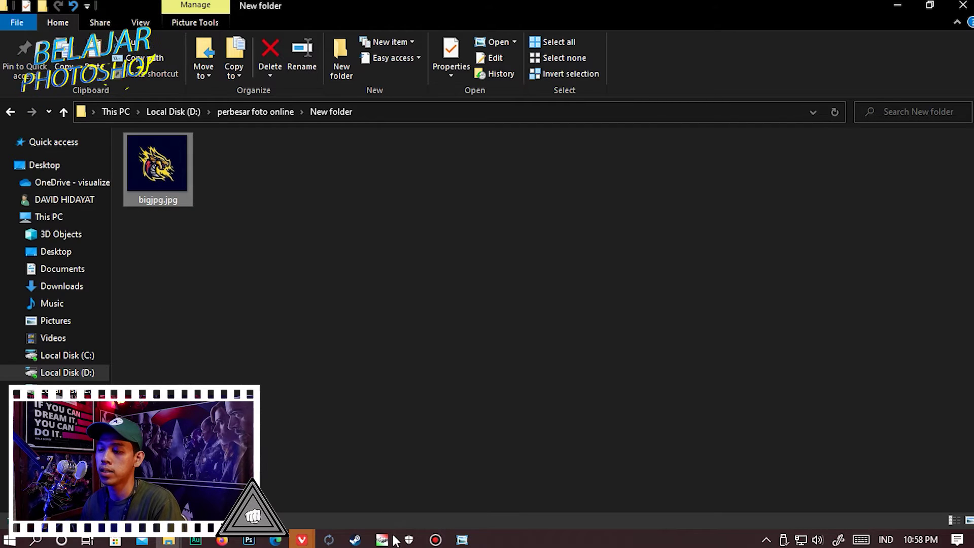
# - Switch back to Firefox and load google.com in the Bigjpg tab
pyautogui.moveTo(216, 542)
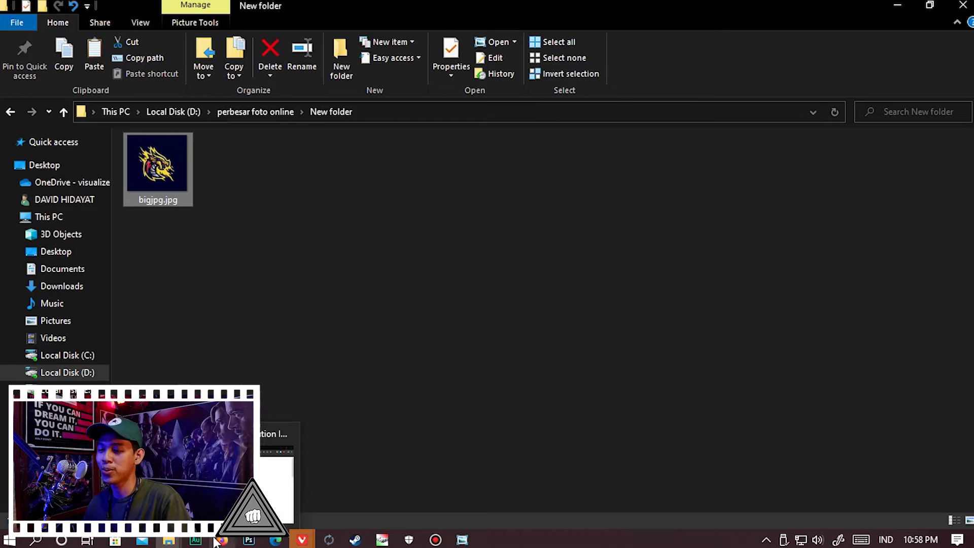
pyautogui.click(222, 542)
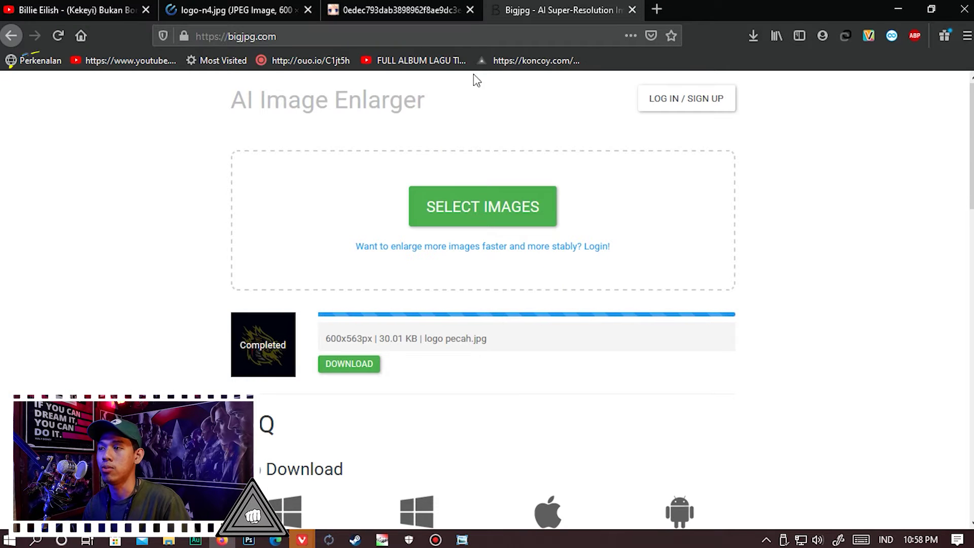
pyautogui.click(465, 38)
pyautogui.write('google.com/')
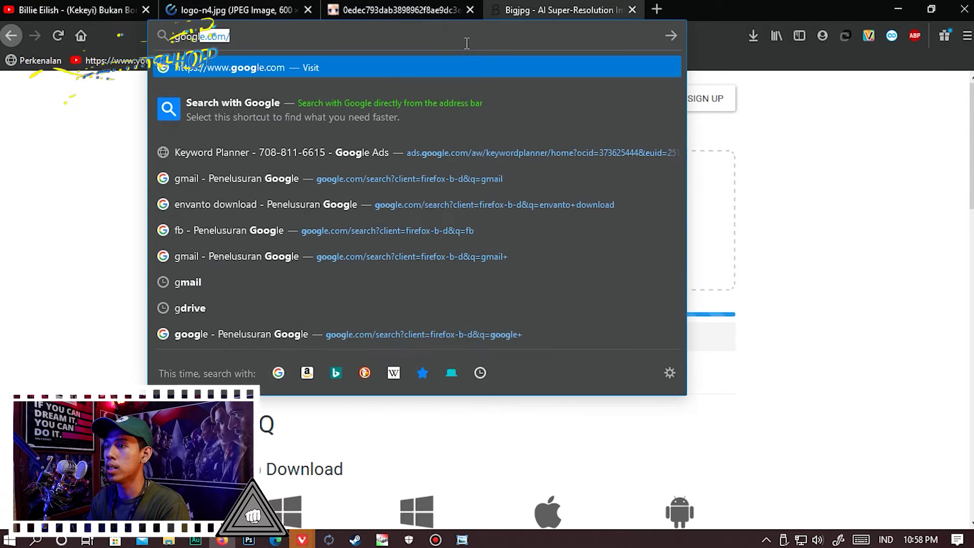
pyautogui.press('Return')
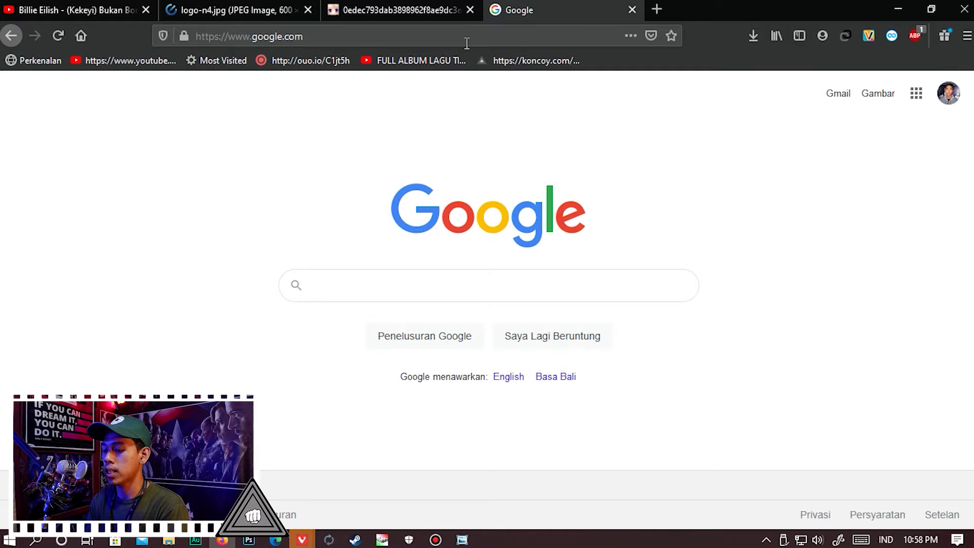
# - Search Google for waifu2x.udp and open the waifu2x.udp.jp upscaling form
pyautogui.write('waifu2x')
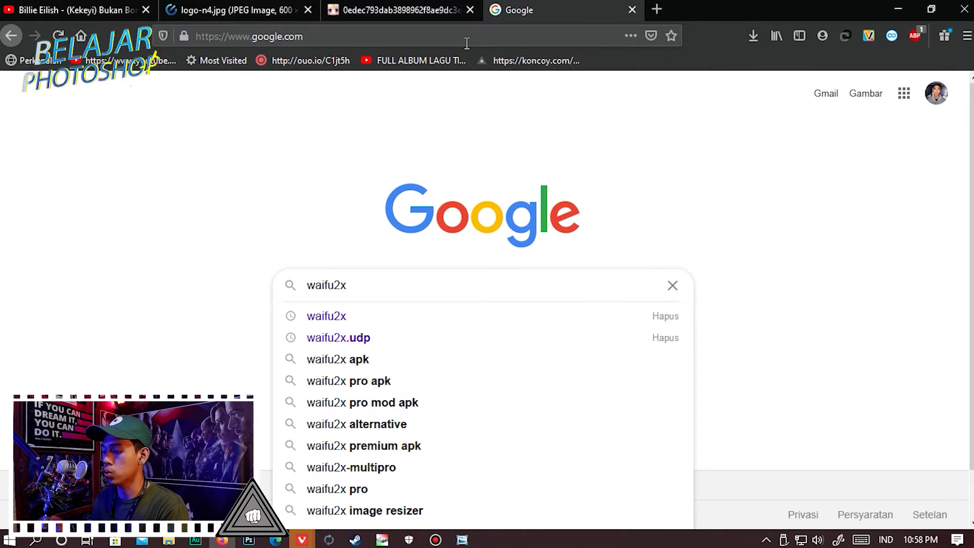
pyautogui.press('Down')
pyautogui.press('Down')
pyautogui.press('Return')
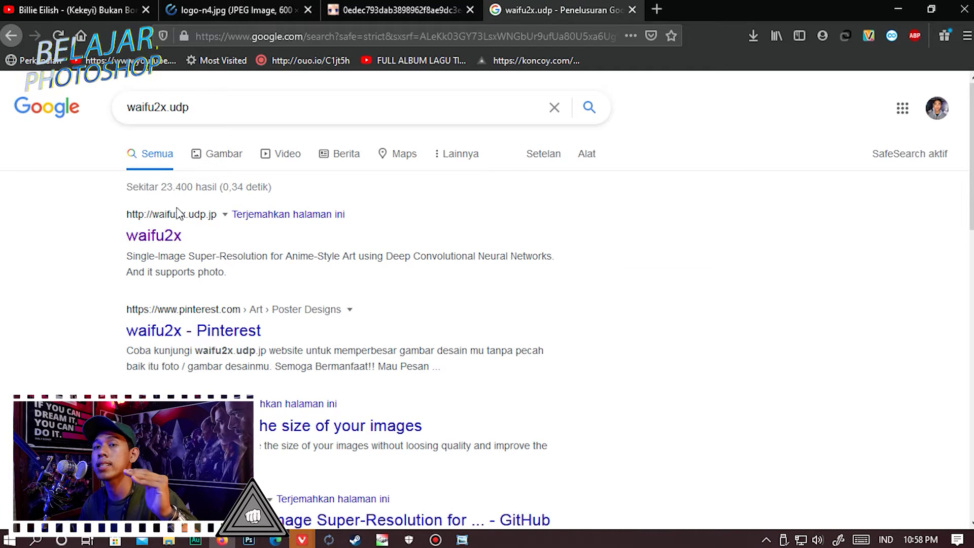
pyautogui.click(141, 247)
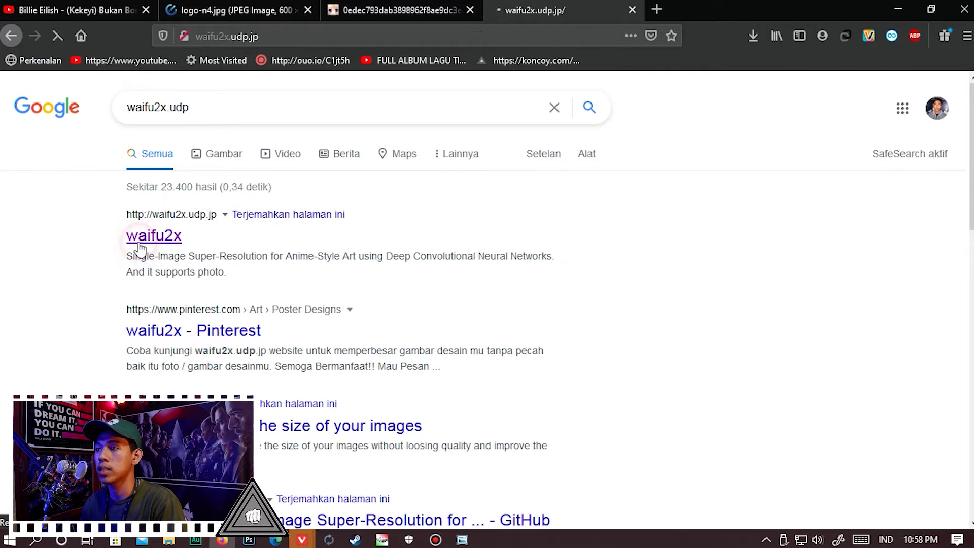
pyautogui.scroll(-2, 231, 304)
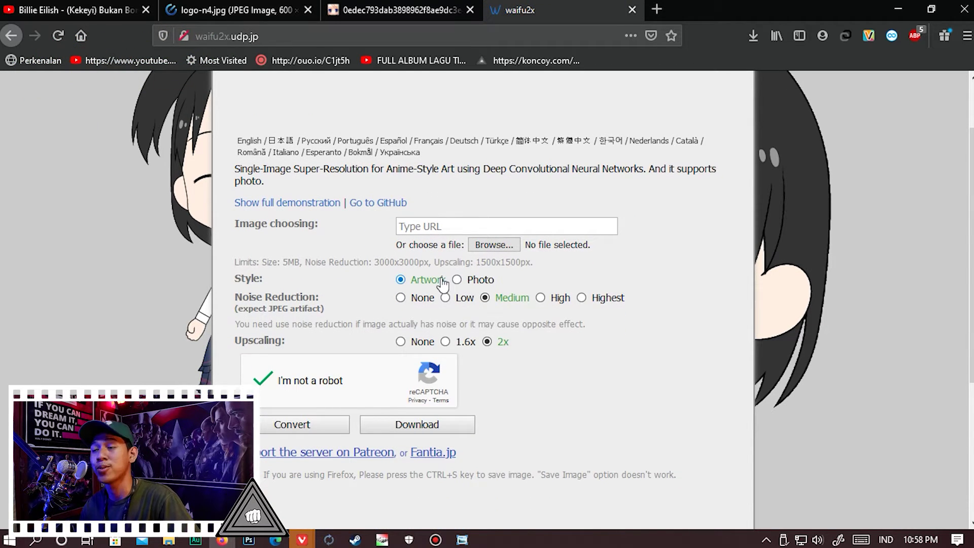
# - Upload logo pecah.jpg to waifu2x.udp.jp and convert it as Artwork with Medium noise reduction and 2x upscaling
pyautogui.click(496, 248)
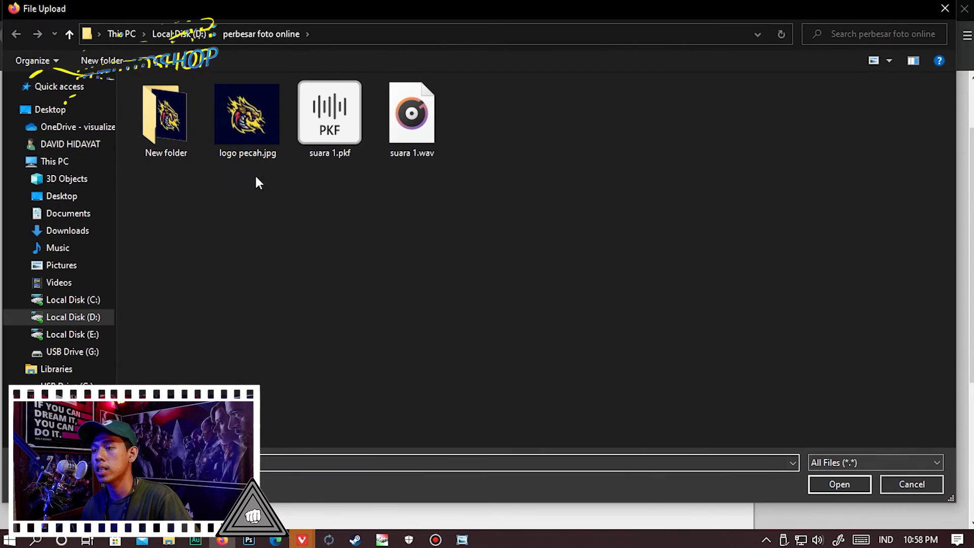
pyautogui.doubleClick(236, 129)
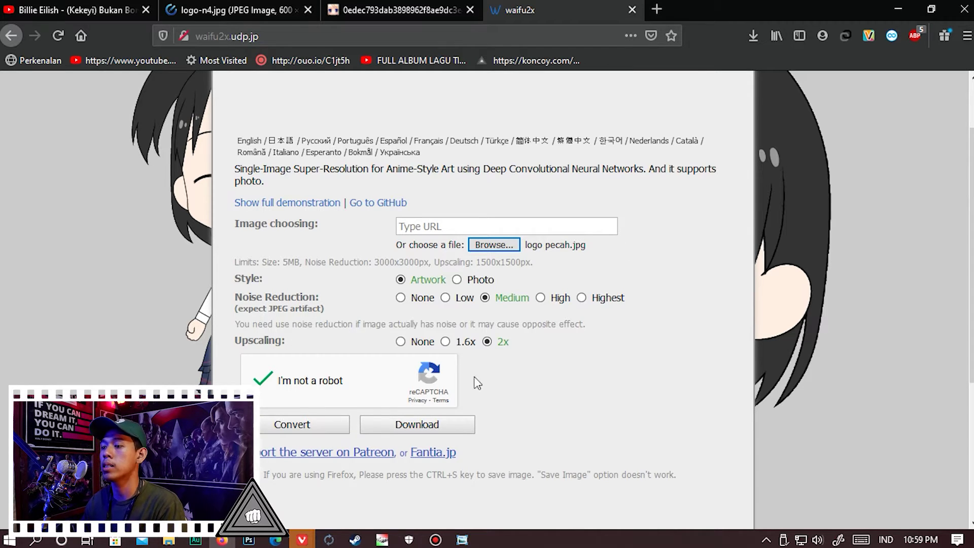
pyautogui.click(314, 421)
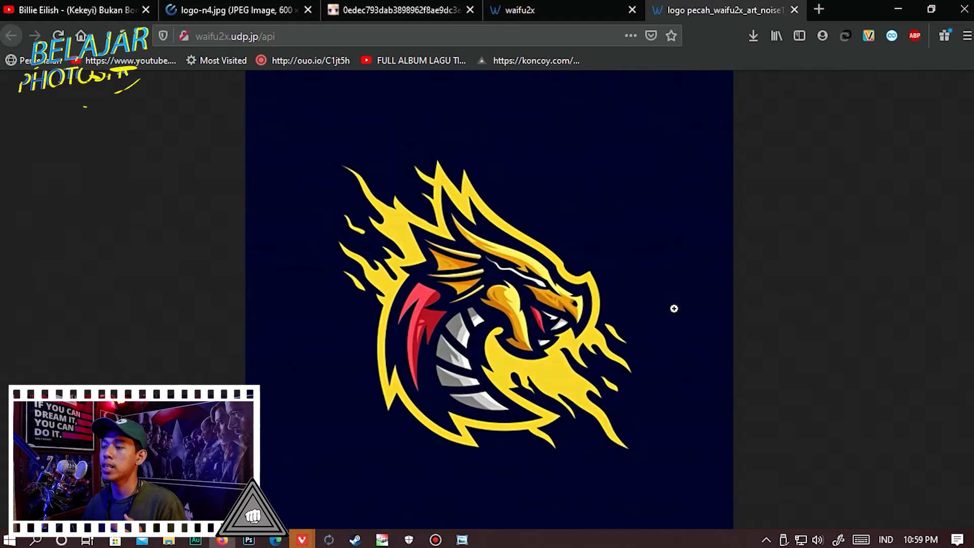
pyautogui.rightClick(507, 242)
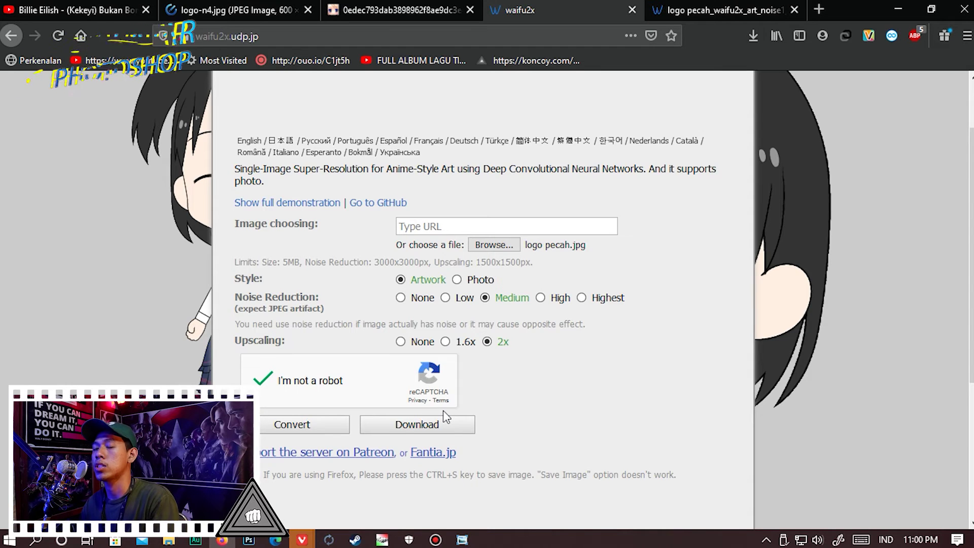
# - Download the converted logo and choose New folder inside perbesar foto online on drive D as the save location
pyautogui.click(447, 425)
pyautogui.rightClick(522, 253)
pyautogui.click(566, 298)
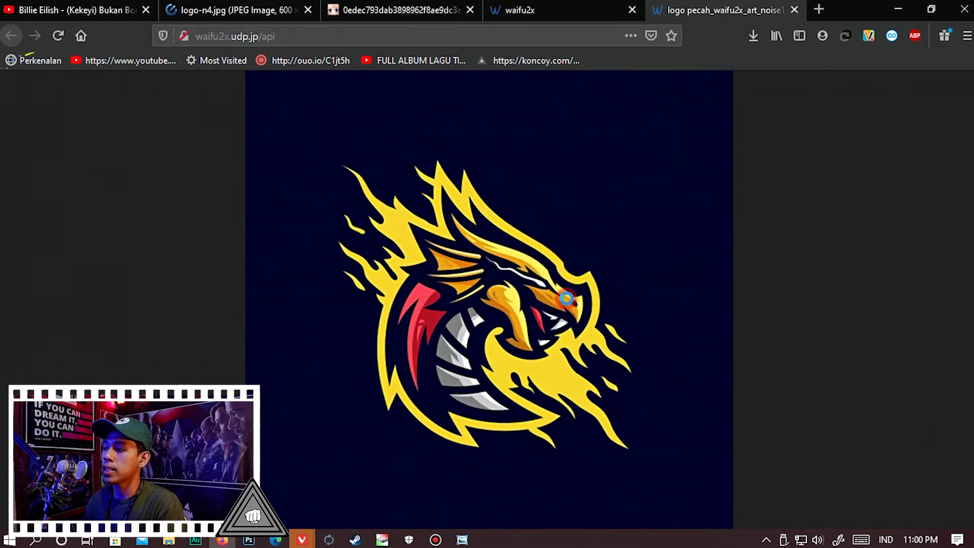
pyautogui.click(55, 317)
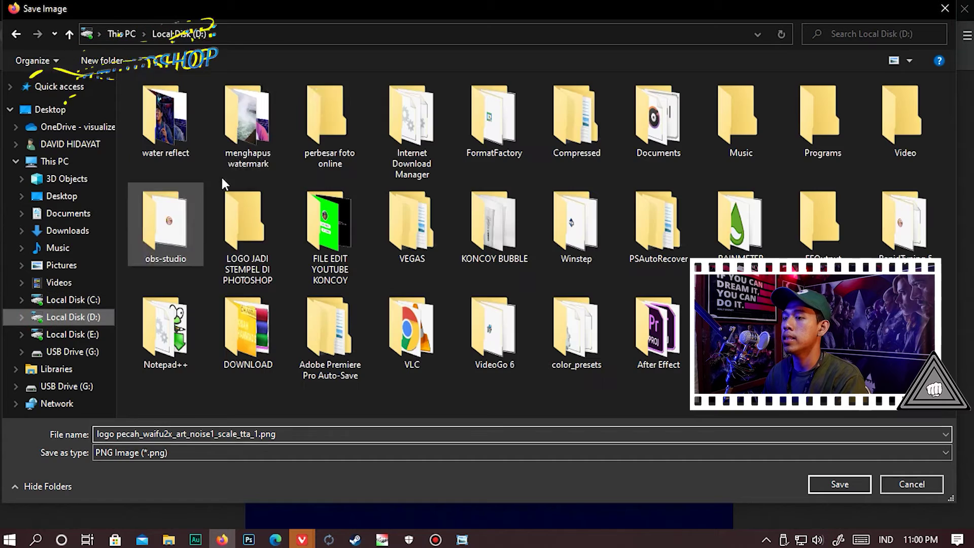
pyautogui.doubleClick(365, 104)
pyautogui.doubleClick(159, 113)
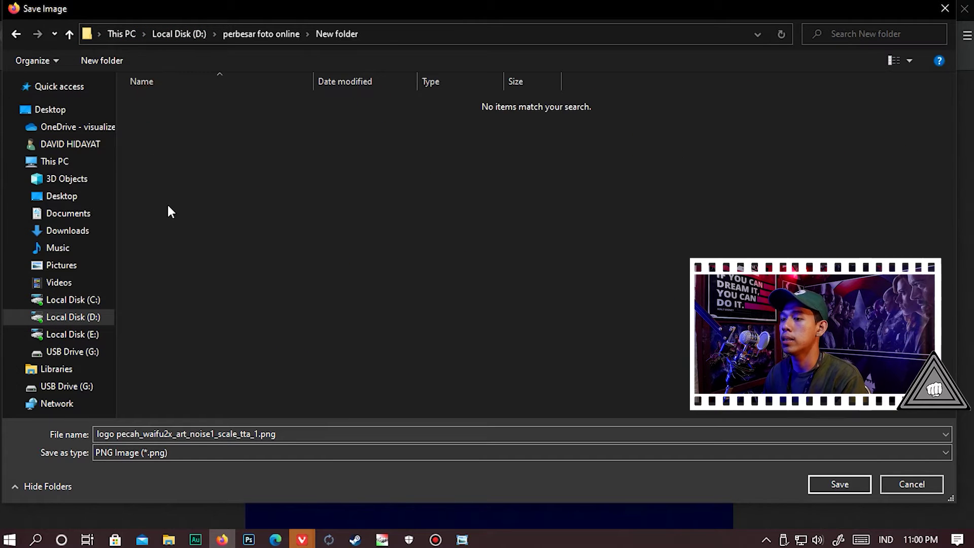
# - Name the image waifu2x.udp.jp, save it as a PNG and dismiss the downloads list
pyautogui.click(193, 453)
pyautogui.click(185, 466)
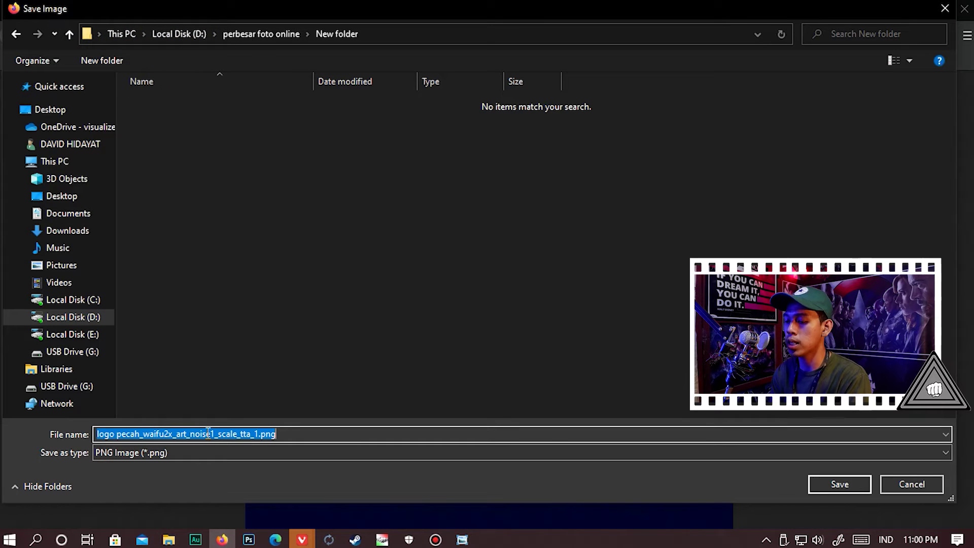
pyautogui.write('waifu2x,udp')
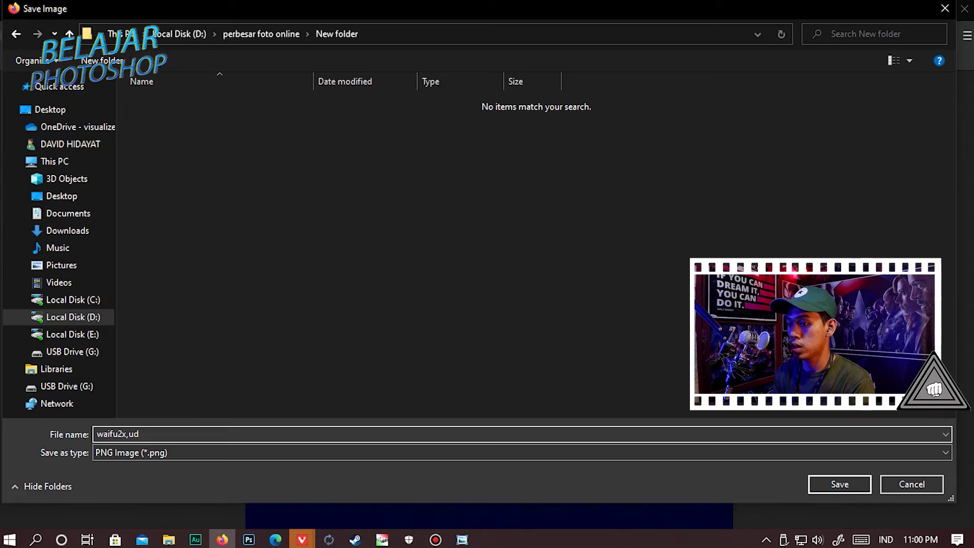
pyautogui.press('BackSpace')
pyautogui.press('BackSpace')
pyautogui.press('BackSpace')
pyautogui.write('udp.jp')
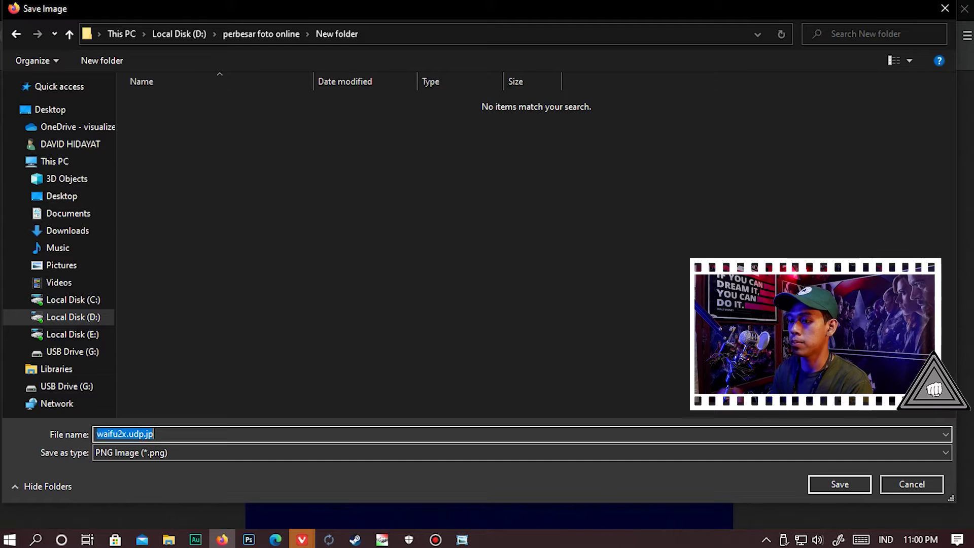
pyautogui.click(823, 485)
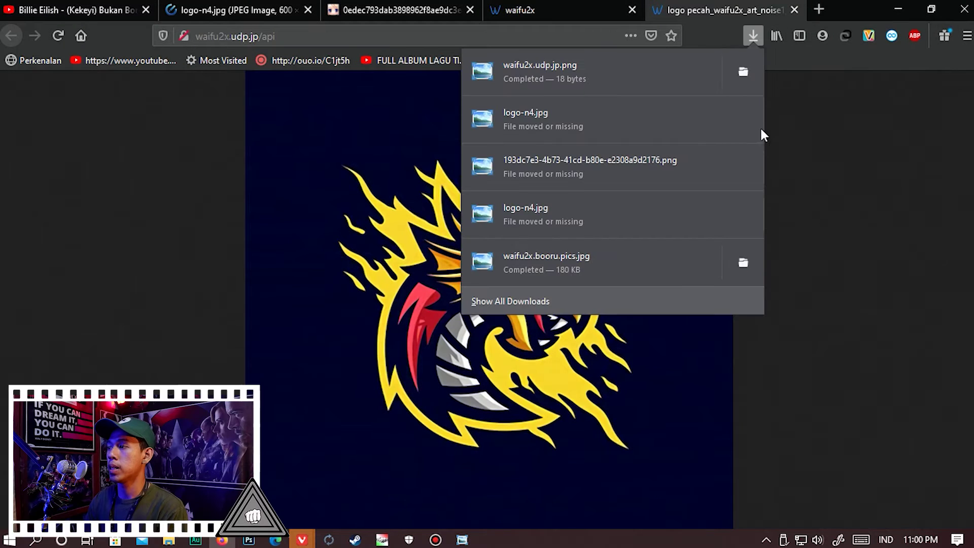
pyautogui.click(840, 134)
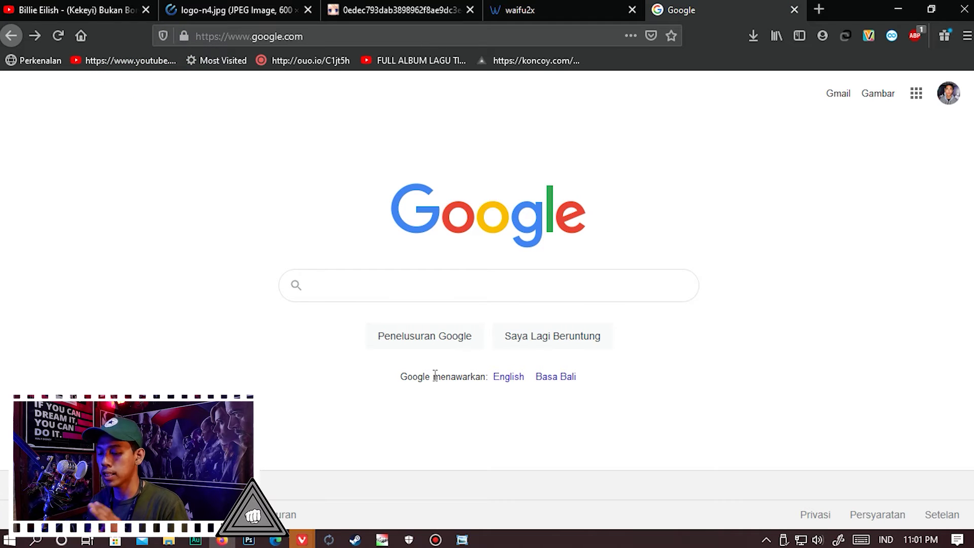
# - Search Google for waifu2x and open the image resizer at waifu2x.booru.pics with its robot check passed
pyautogui.write('waifu2x')
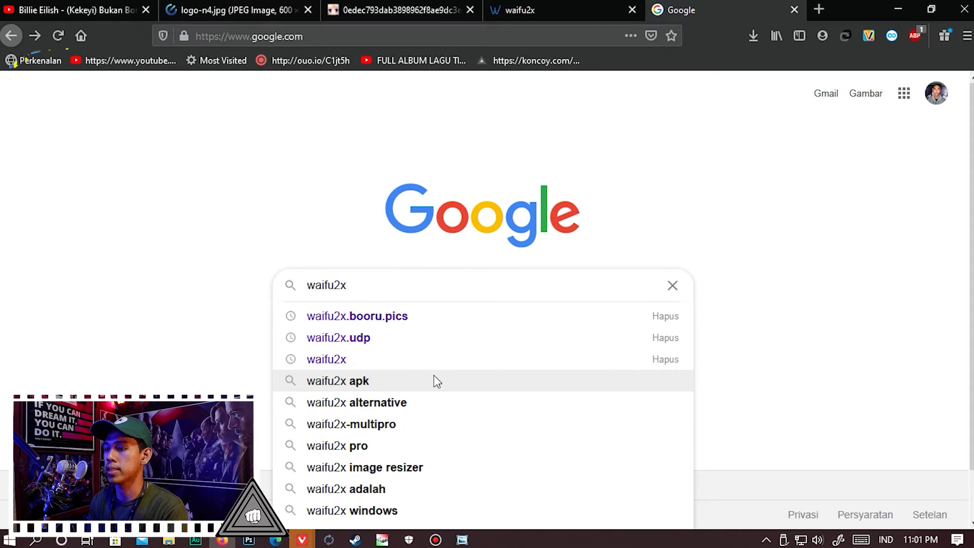
pyautogui.press('Return')
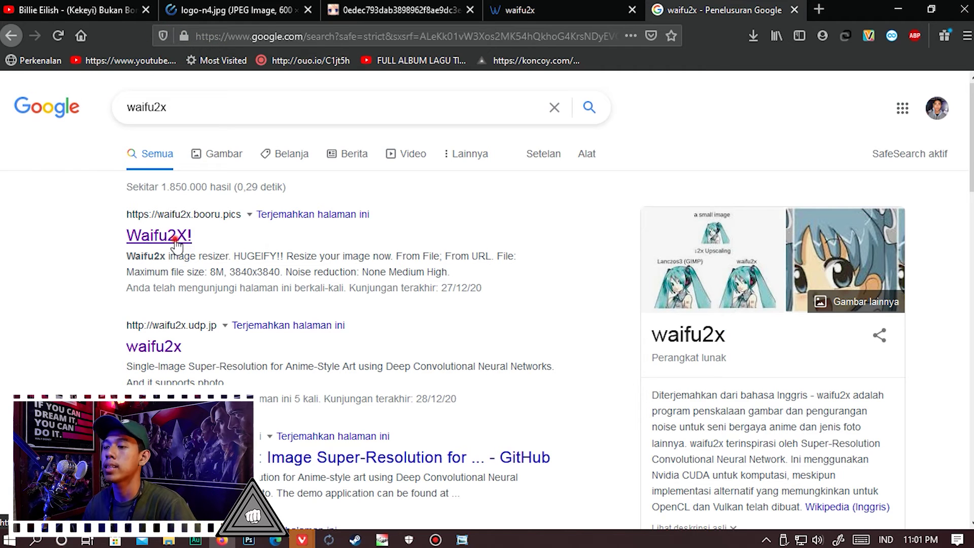
pyautogui.click(175, 238)
pyautogui.scroll(-2, 311, 319)
pyautogui.click(307, 319)
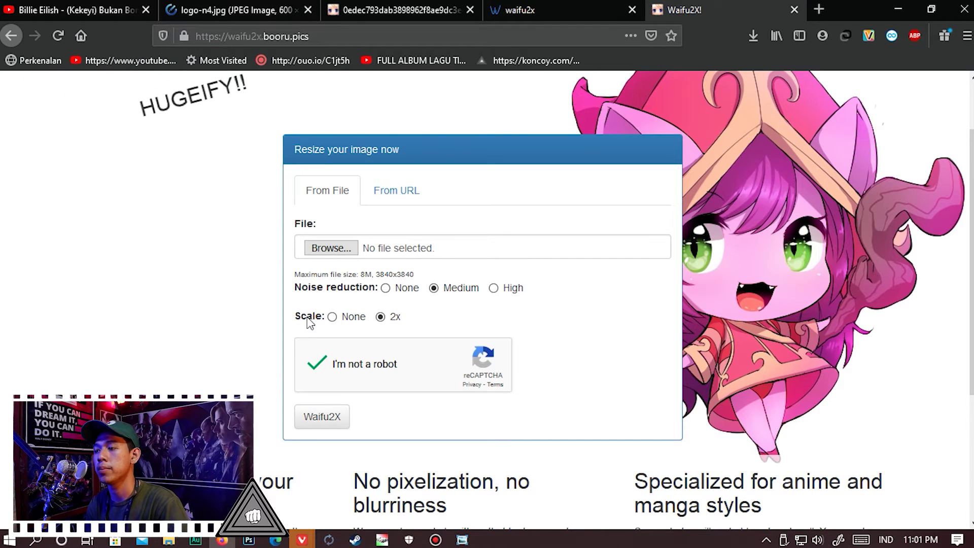
pyautogui.click(307, 319)
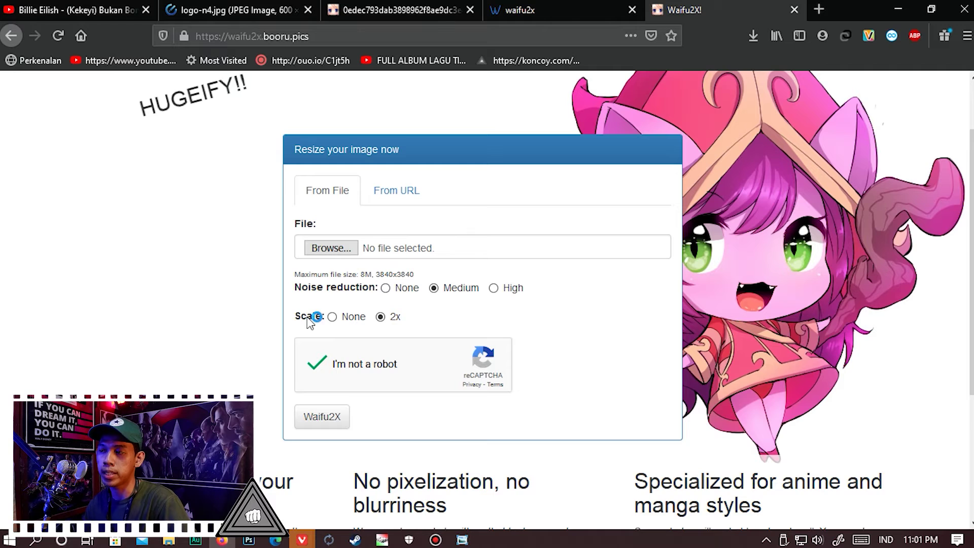
# - Upload logo pecah.jpg from file, set noise reduction to High and run the Waifu2X resize at 2x scale
pyautogui.click(394, 192)
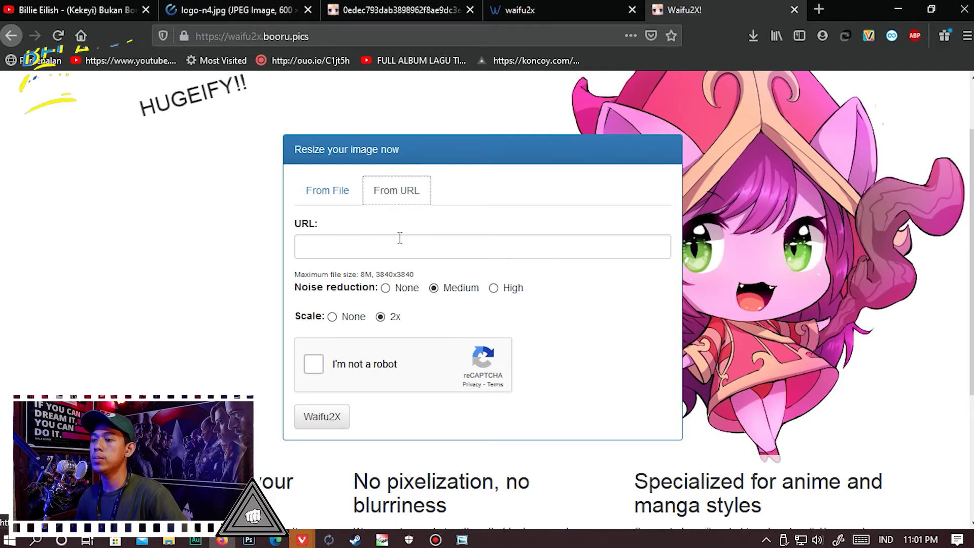
pyautogui.click(339, 192)
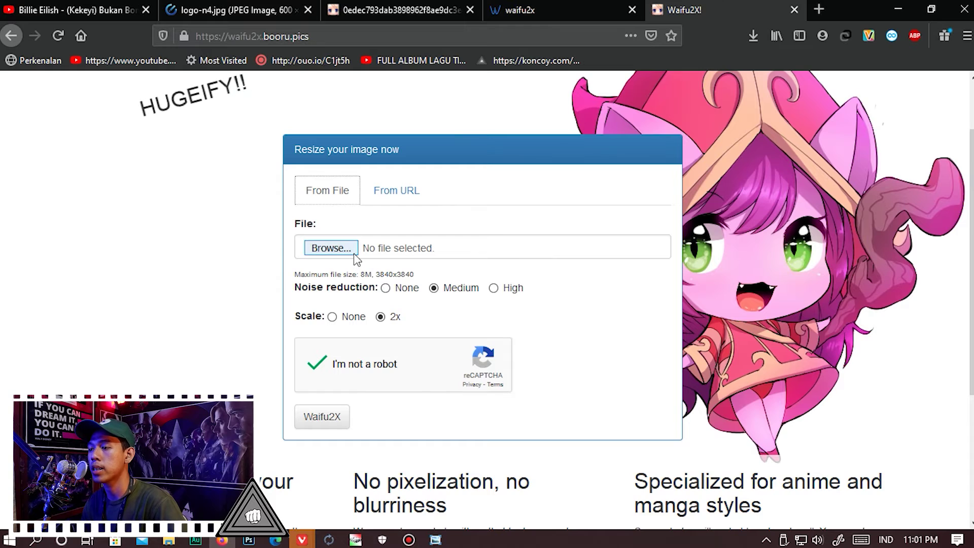
pyautogui.click(353, 254)
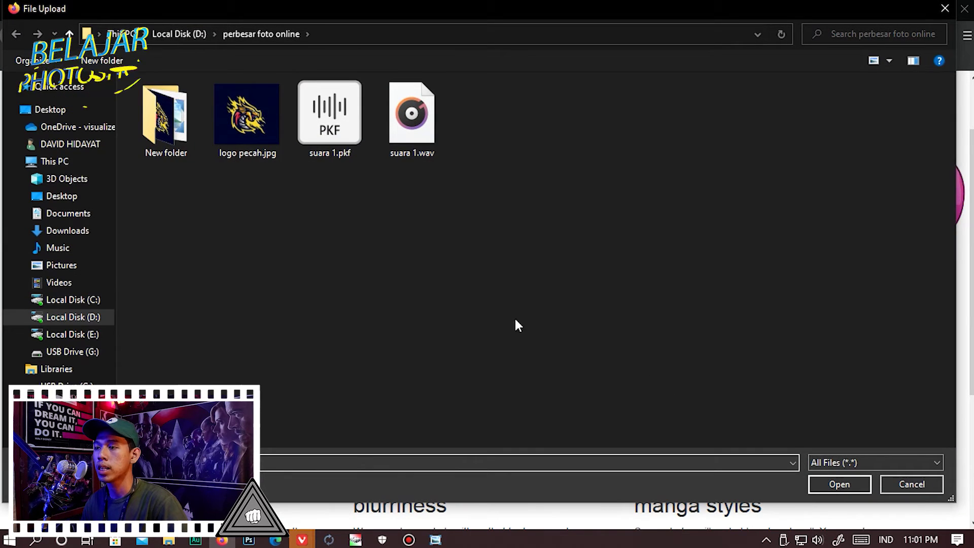
pyautogui.doubleClick(219, 153)
pyautogui.click(494, 288)
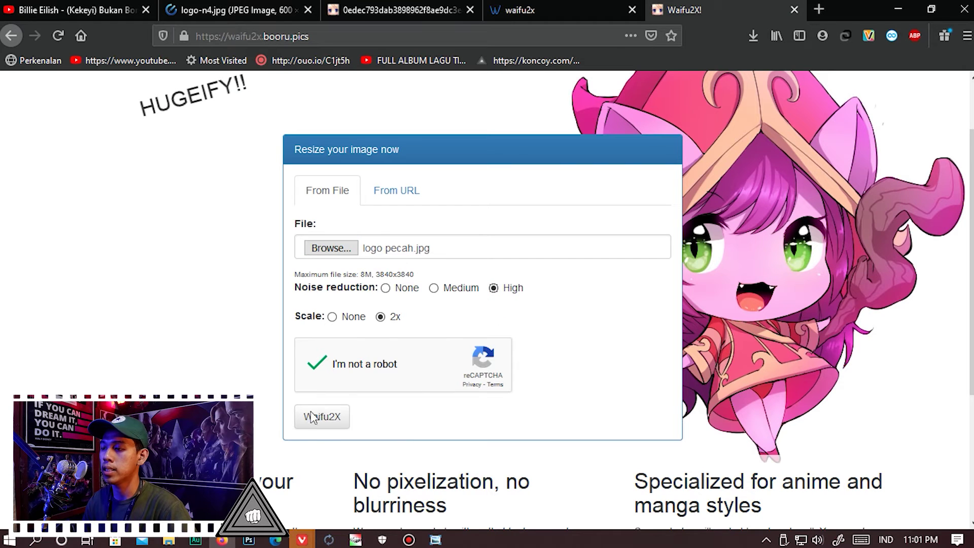
pyautogui.click(338, 418)
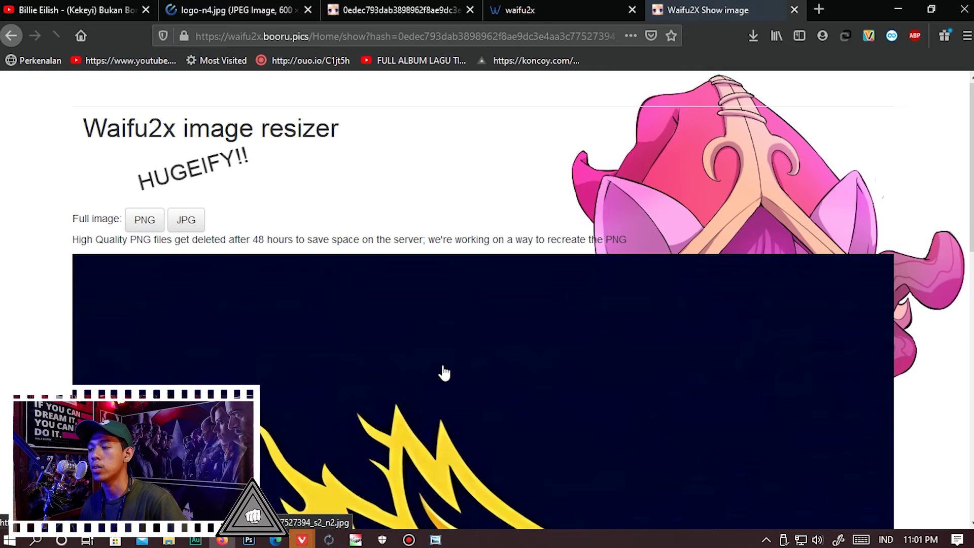
# - Start saving the enlarged logo image and choose New folder inside perbesar foto online on drive D
pyautogui.scroll(-5, 440, 355)
pyautogui.rightClick(504, 318)
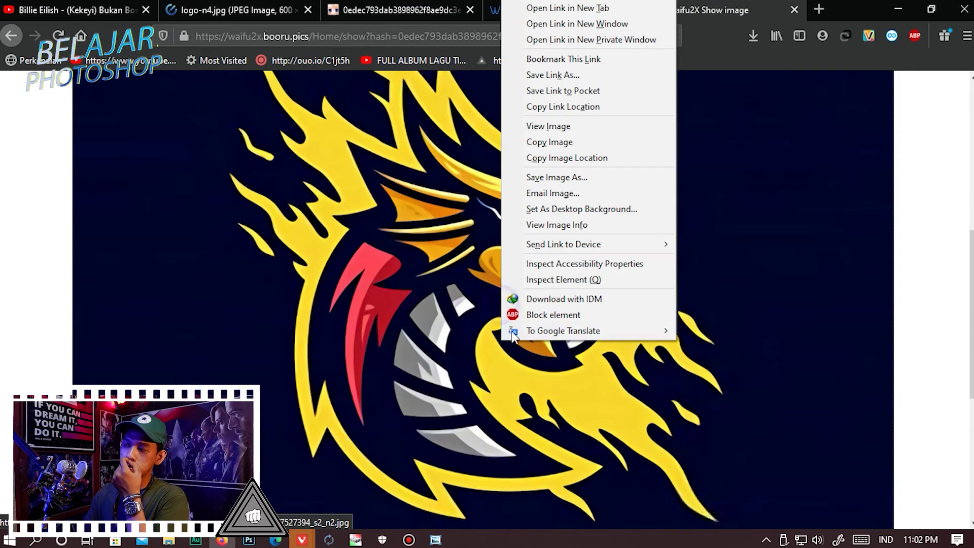
pyautogui.click(570, 177)
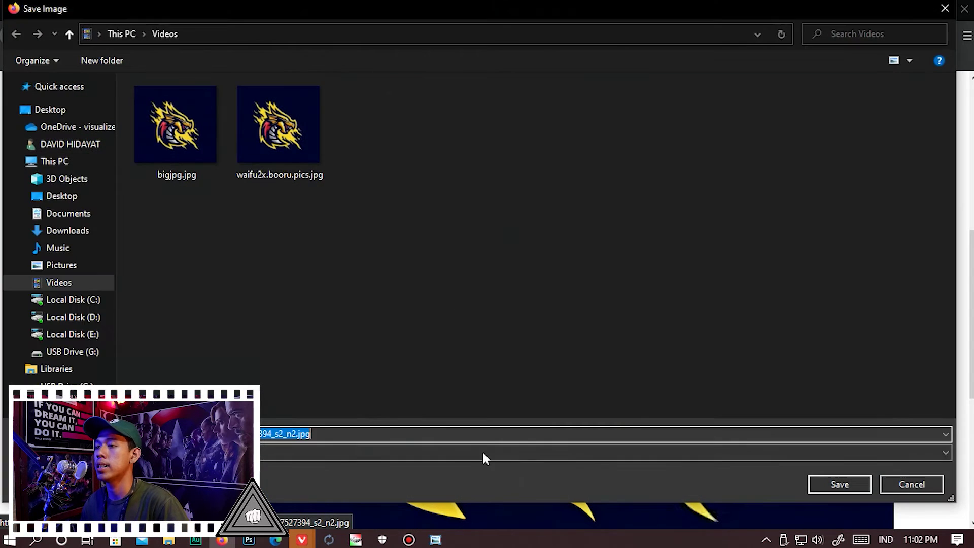
pyautogui.click(81, 318)
pyautogui.doubleClick(329, 118)
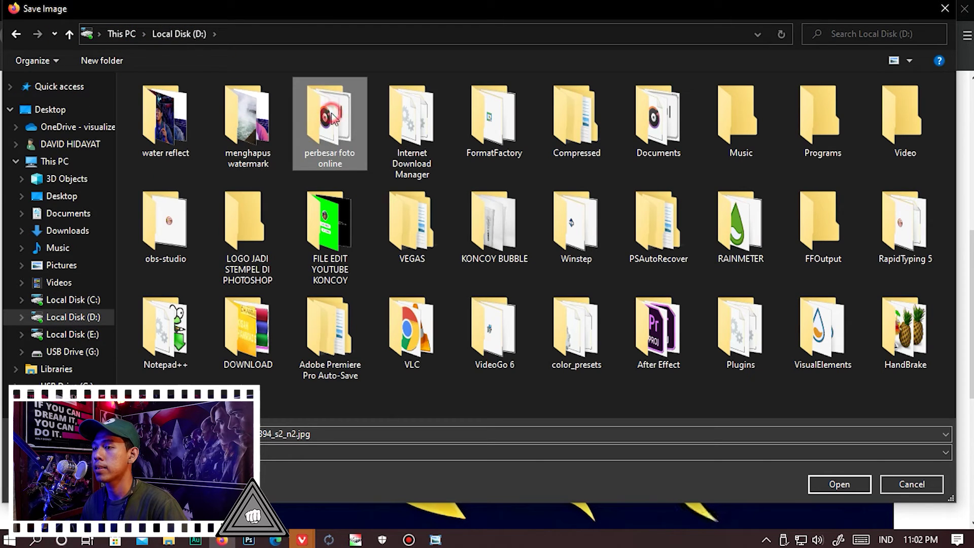
pyautogui.press('Return')
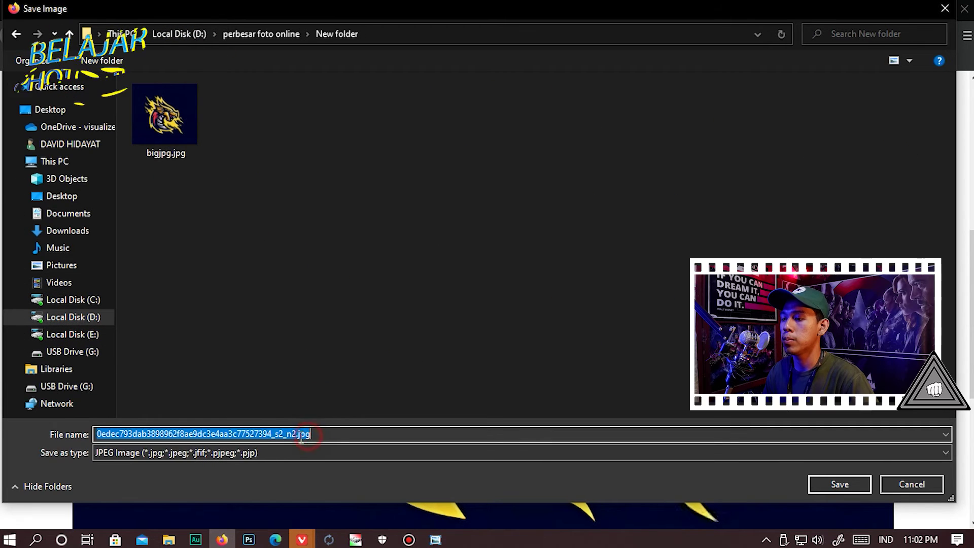
# - Replace the suggested base file name with waifu2x, keep the .jpg extension and save the image
pyautogui.click(297, 434)
pyautogui.doubleClick(298, 434)
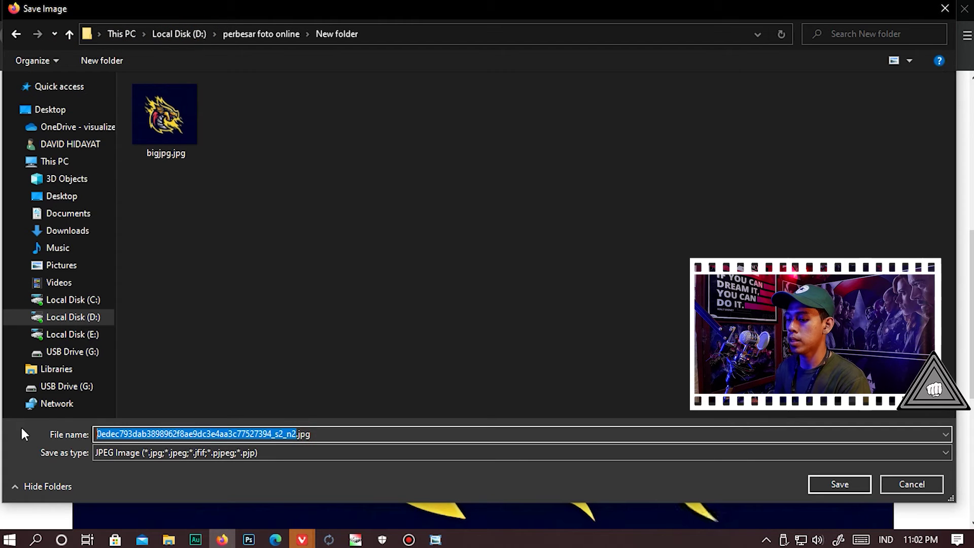
pyautogui.write('waifu2x')
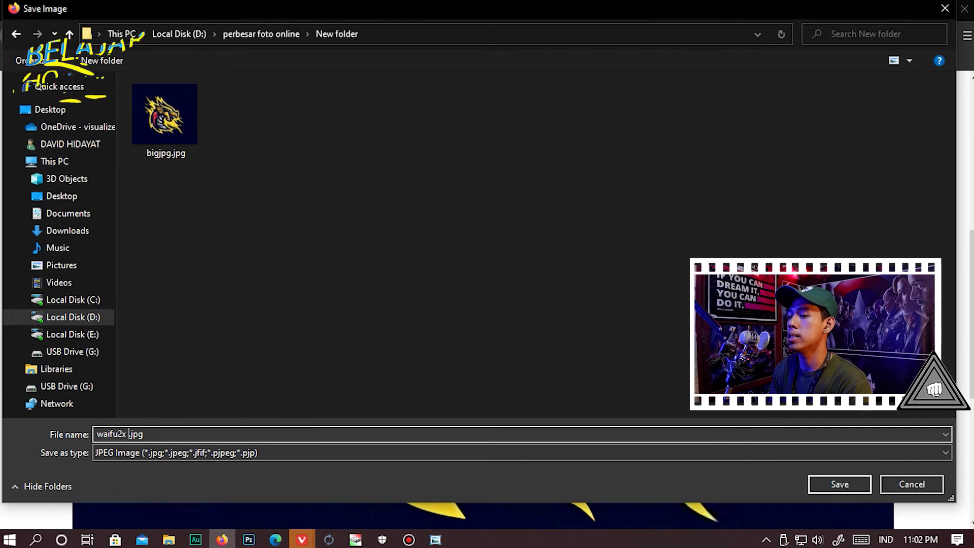
pyautogui.press('Return')
# - Switch to Photoshop and arrange the three open logo documents in a 3-up Vertical layout
pyautogui.hotkey('alt', 'Tab')
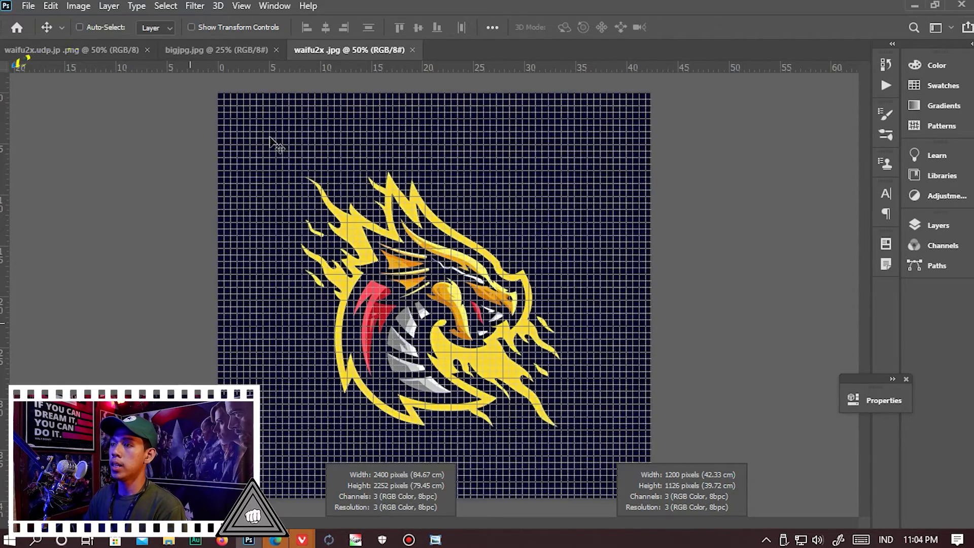
pyautogui.click(275, 6)
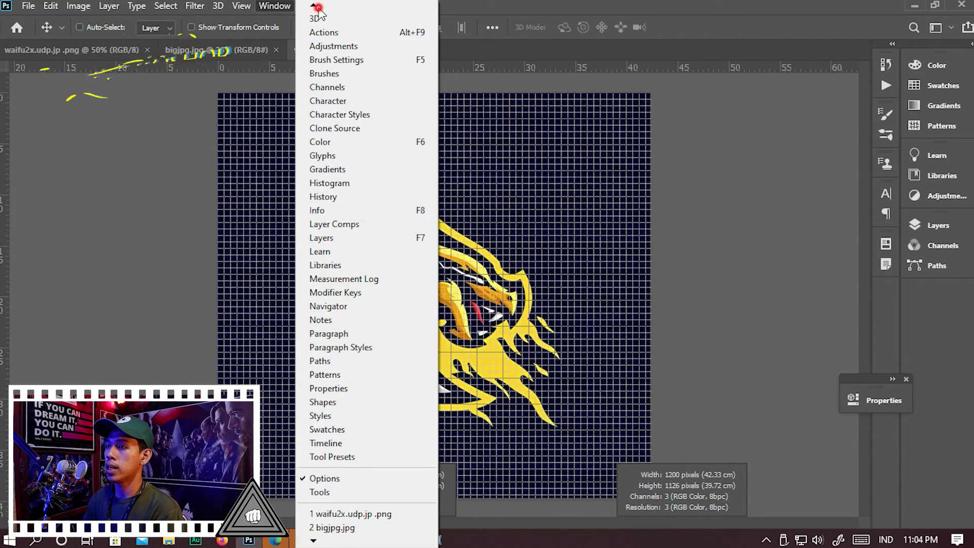
pyautogui.moveTo(330, 23)
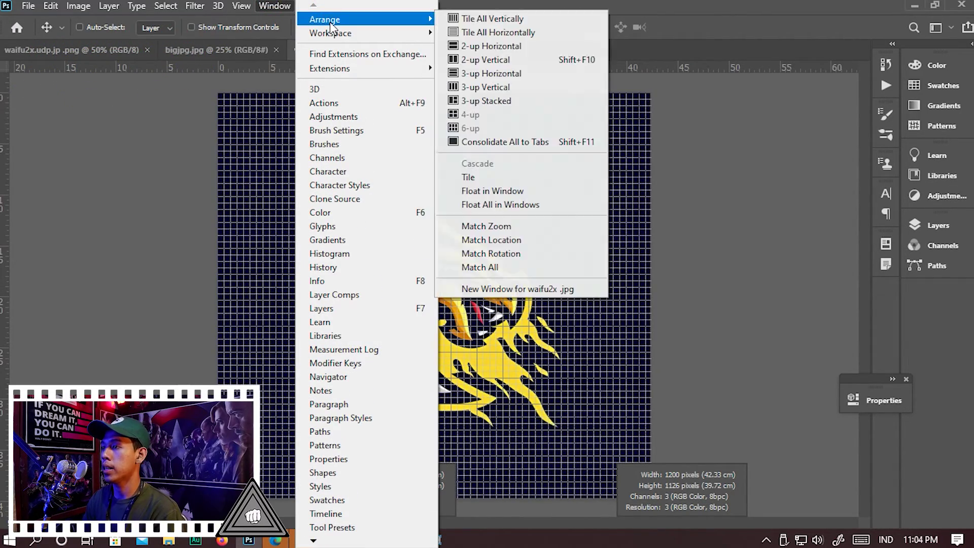
pyautogui.click(579, 87)
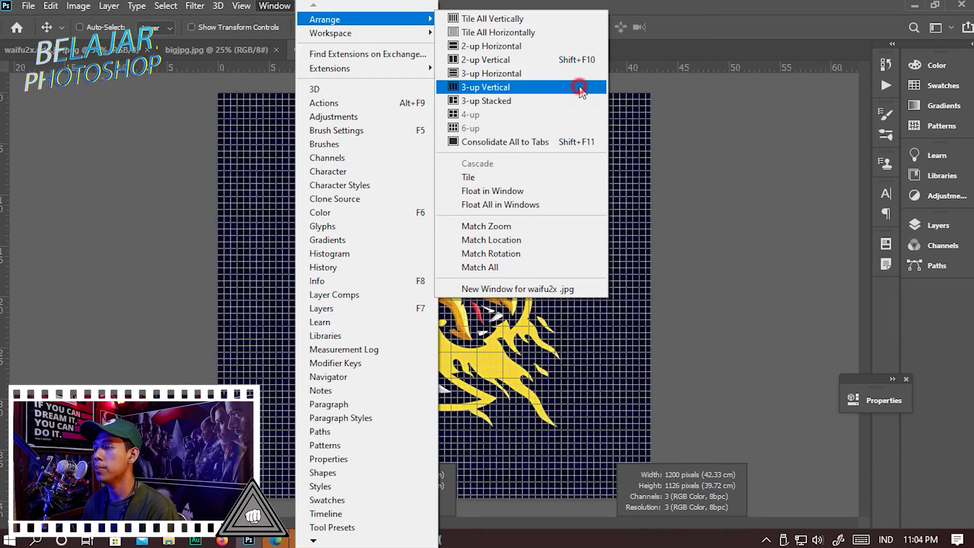
# - Hide the grid in waifu2x.udp.jp .png and examine the dragon artwork up close in all three logo documents
pyautogui.click(660, 275)
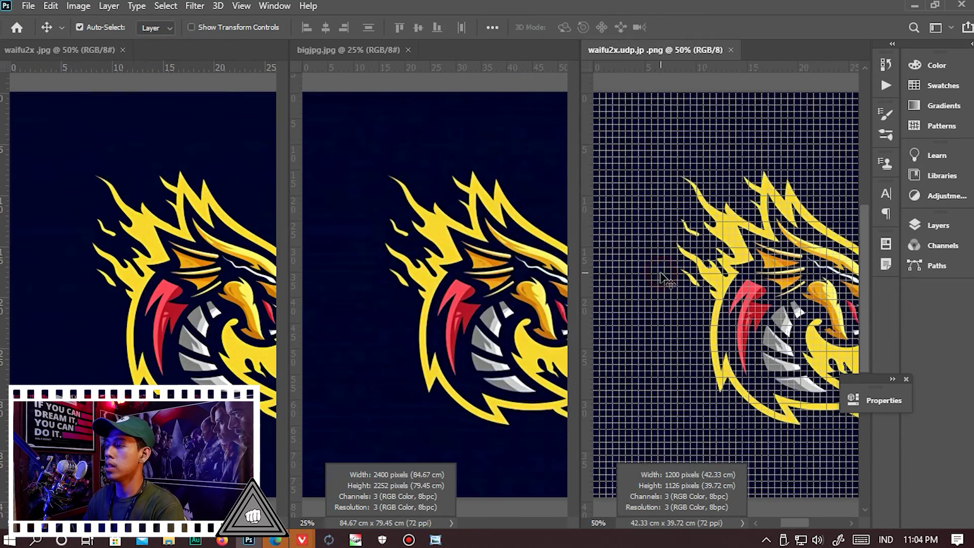
pyautogui.scroll(-3, 660, 276)
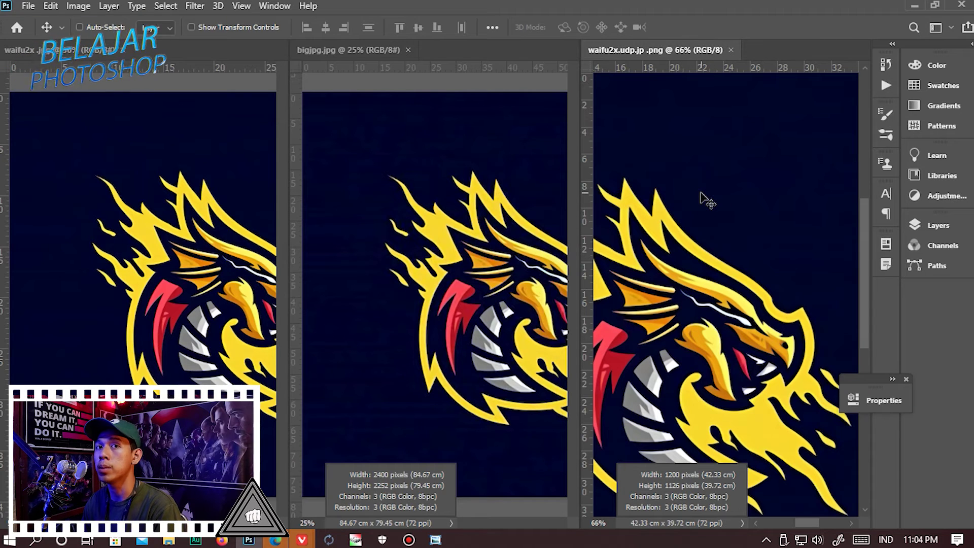
pyautogui.scroll(6, 700, 193)
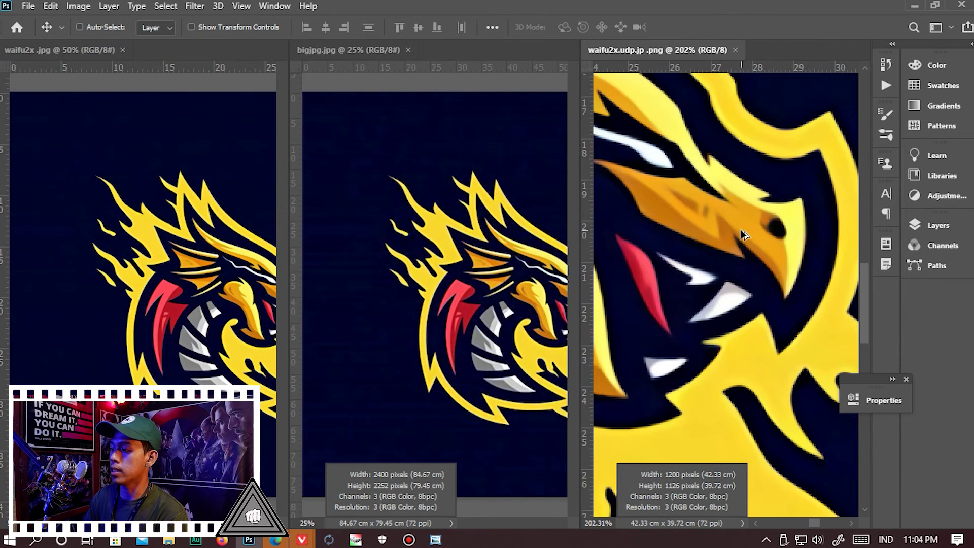
pyautogui.scroll(5, 440, 276)
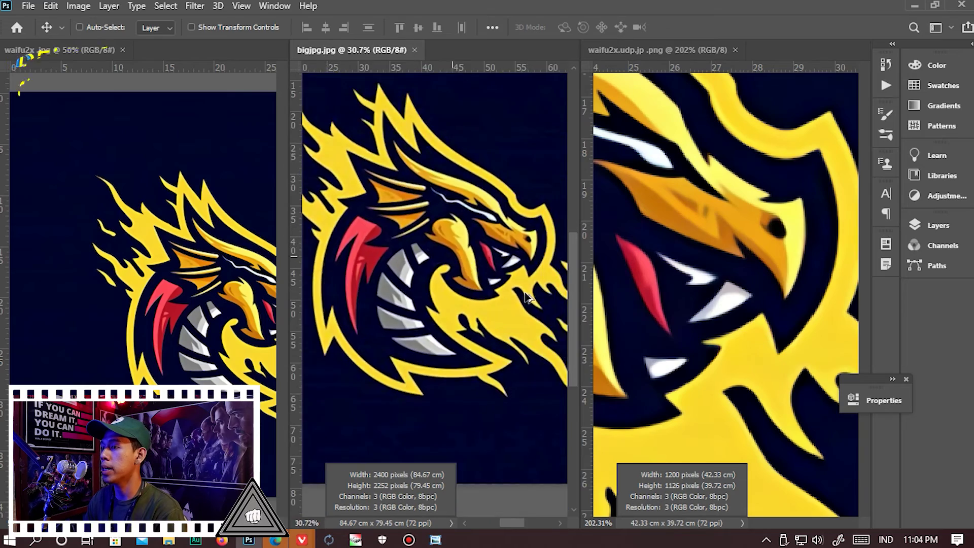
pyautogui.scroll(6, 192, 261)
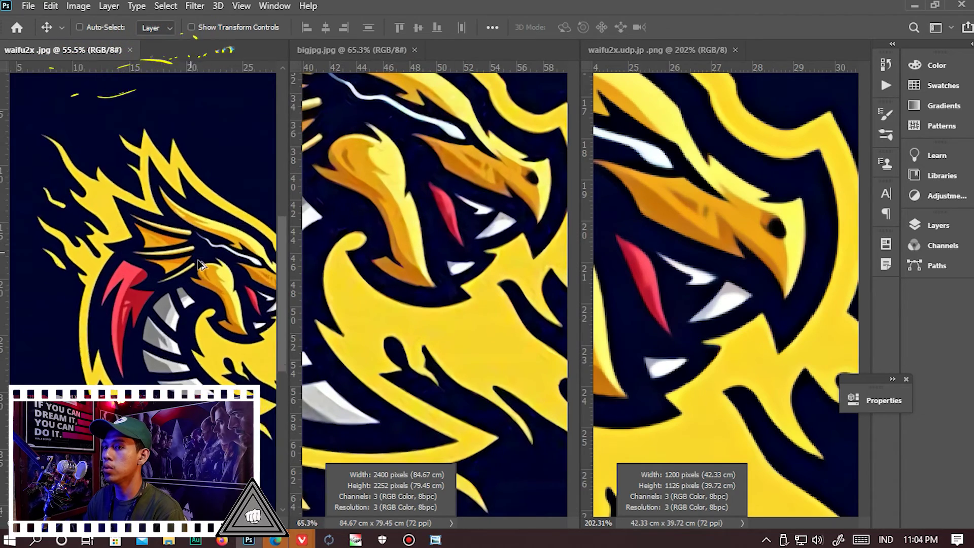
pyautogui.scroll(5, 192, 262)
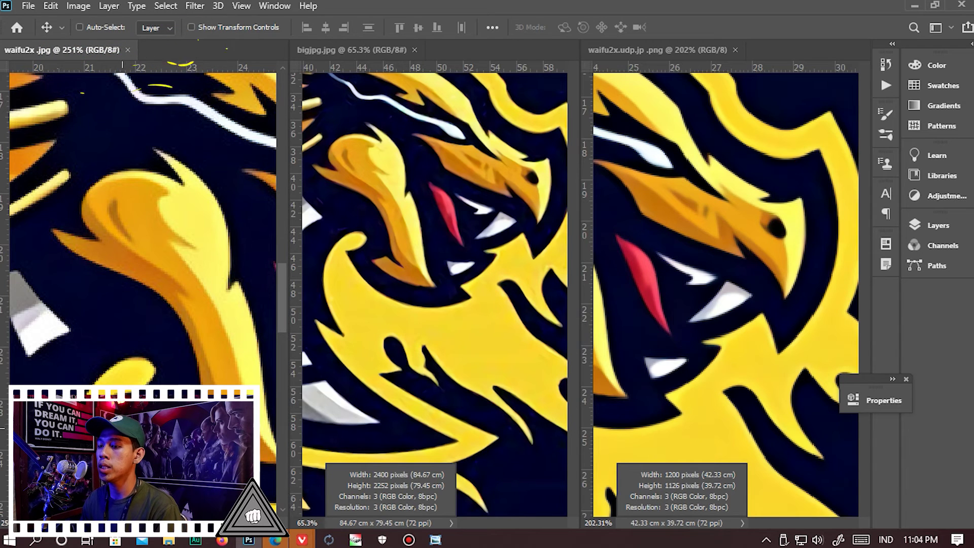
# - Compare the edge sharpness and shading of the dragon's beak and teeth at high magnification across the three enlarged versions
pyautogui.click(425, 385)
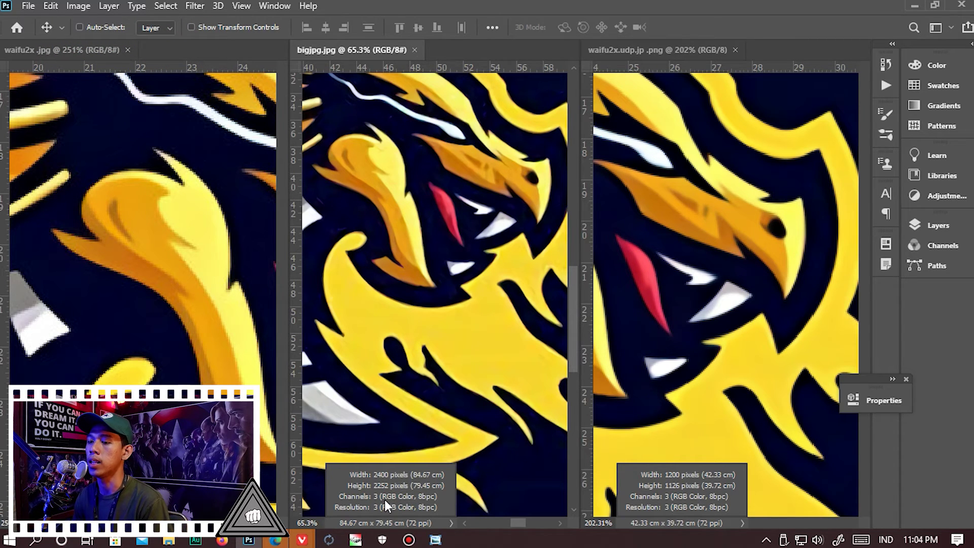
pyautogui.click(64, 336)
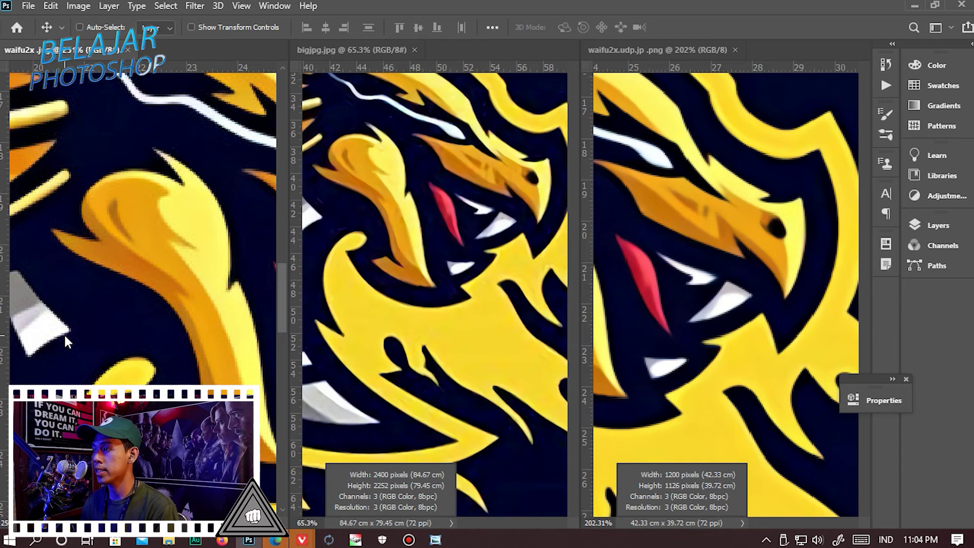
pyautogui.click(721, 420)
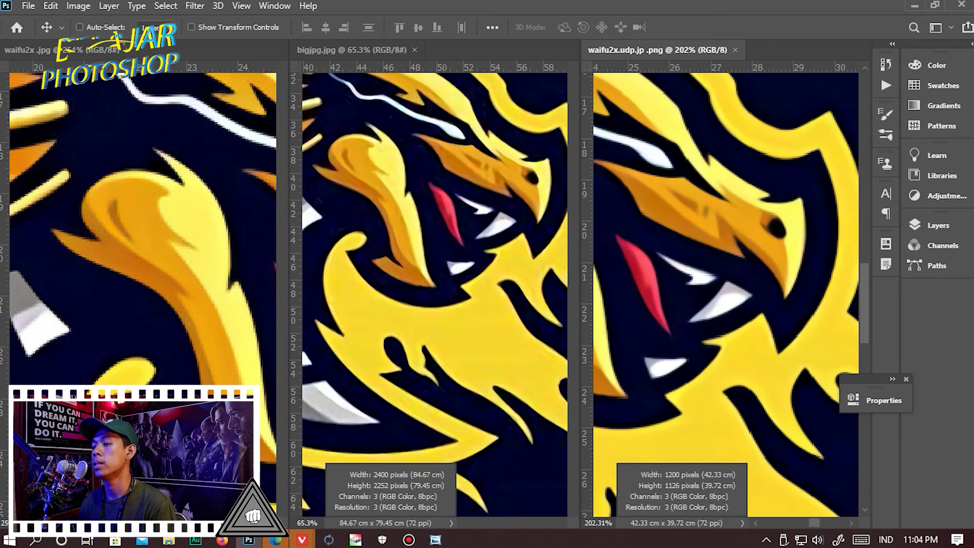
pyautogui.click(266, 416)
pyautogui.click(467, 223)
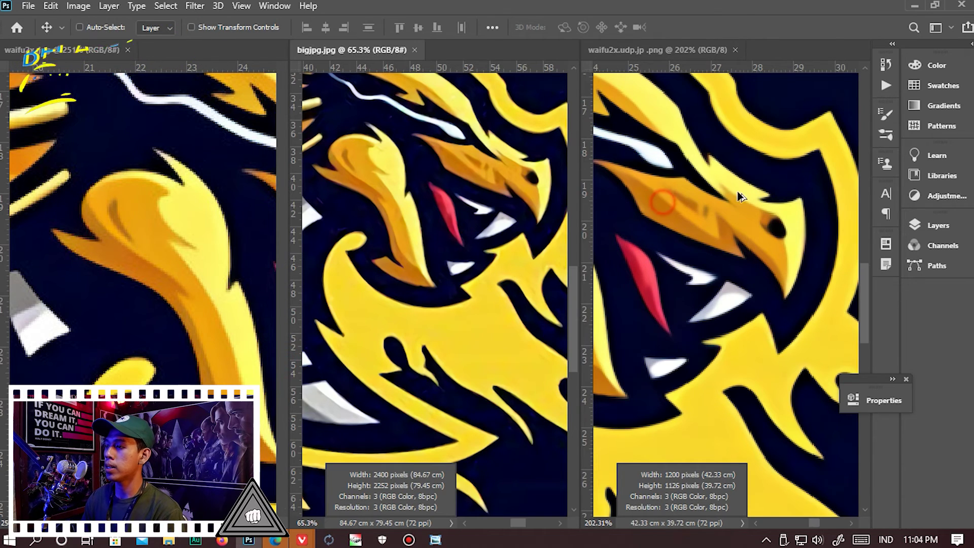
pyautogui.scroll(5, 355, 193)
pyautogui.scroll(2, 355, 193)
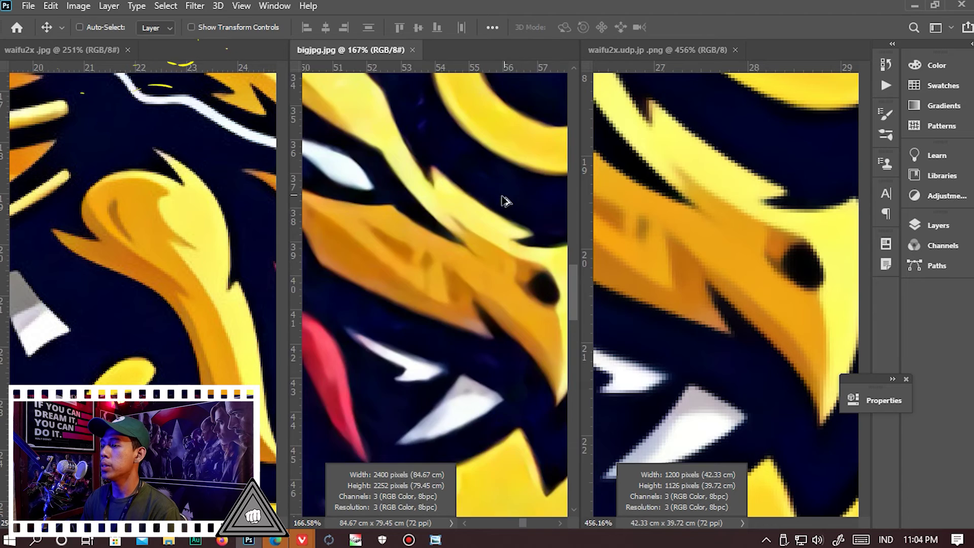
pyautogui.click(713, 226)
pyautogui.scroll(-3, 713, 226)
pyautogui.click(138, 290)
pyautogui.scroll(-3, 136, 284)
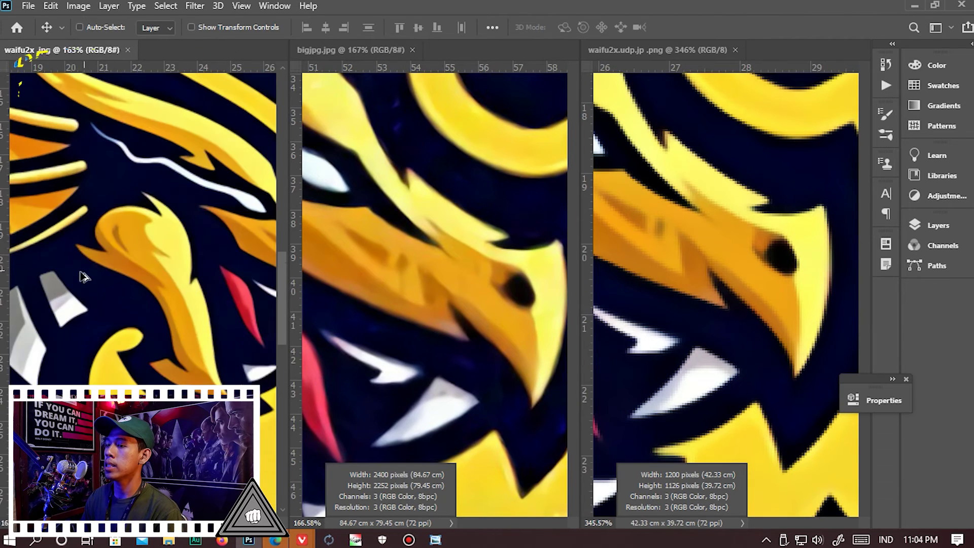
pyautogui.scroll(5, 133, 266)
pyautogui.click(133, 264)
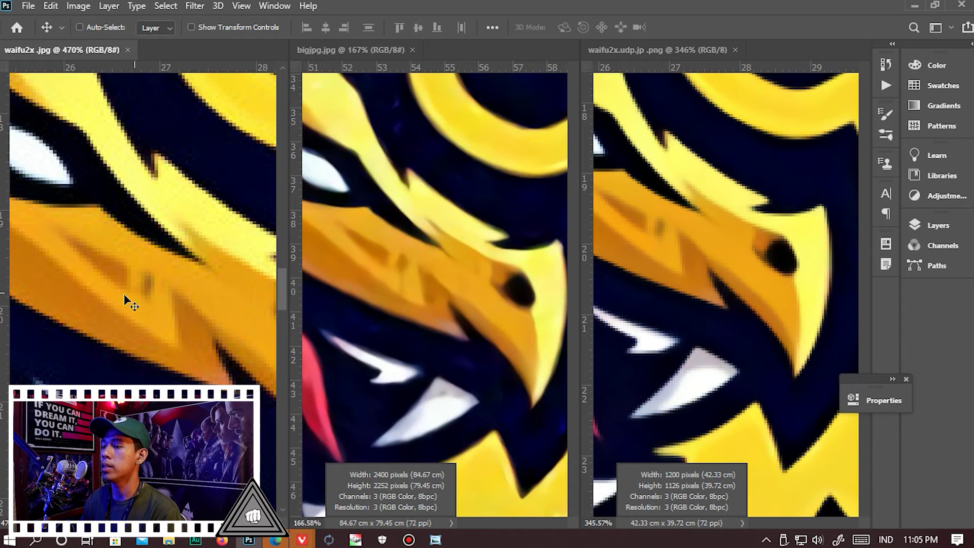
pyautogui.scroll(-1, 119, 298)
pyautogui.scroll(1, 31, 246)
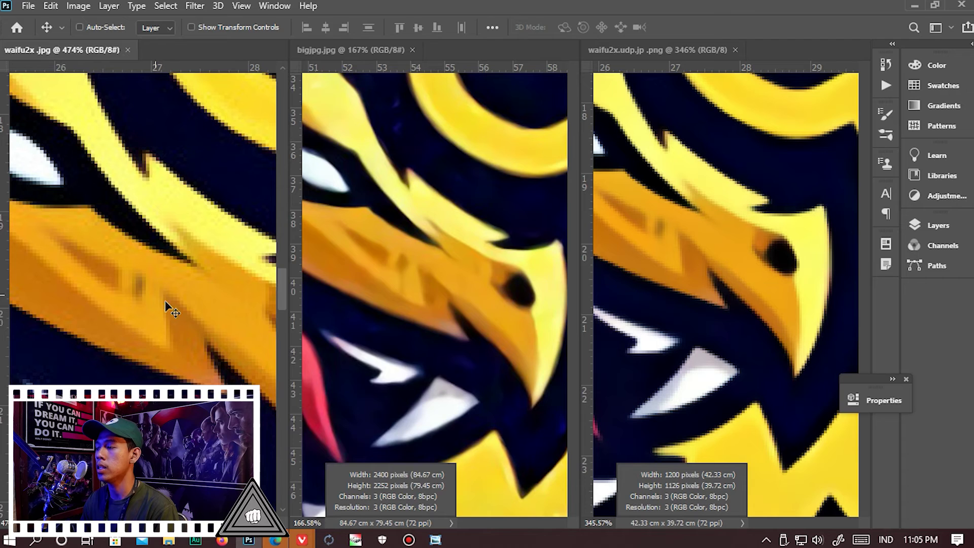
# - Inspect the yellow outline and dark background for artifacts in the three versions, and view bigjpg.jpg and waifu2x.udp.jp .png at reduced magnification
pyautogui.scroll(-3, 377, 277)
pyautogui.scroll(5, 382, 153)
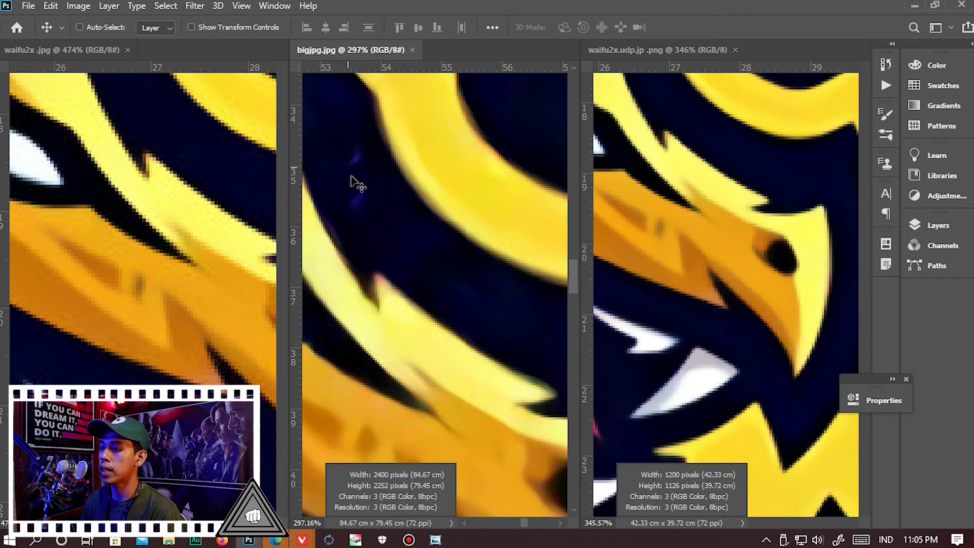
pyautogui.scroll(-3, 80, 310)
pyautogui.scroll(4, 136, 251)
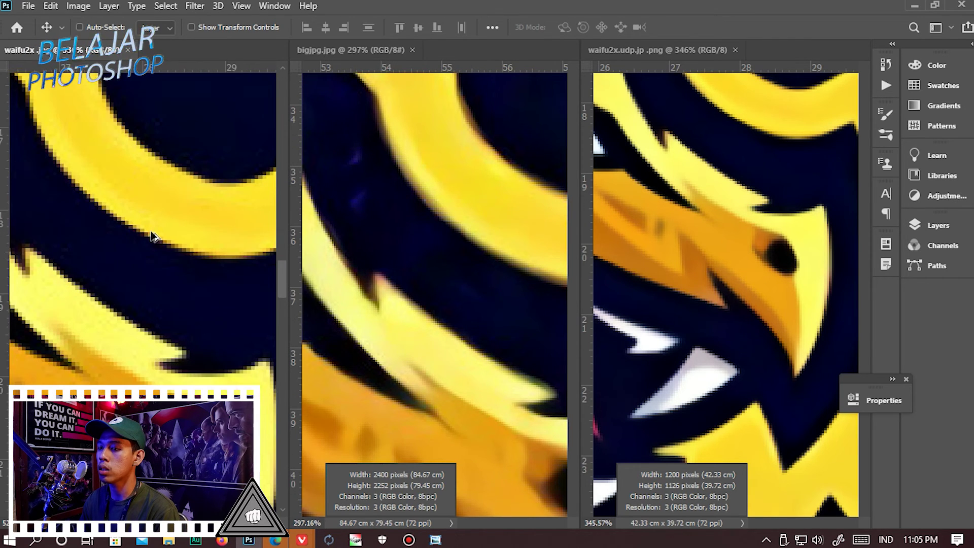
pyautogui.scroll(-2, 145, 258)
pyautogui.scroll(-2, 449, 251)
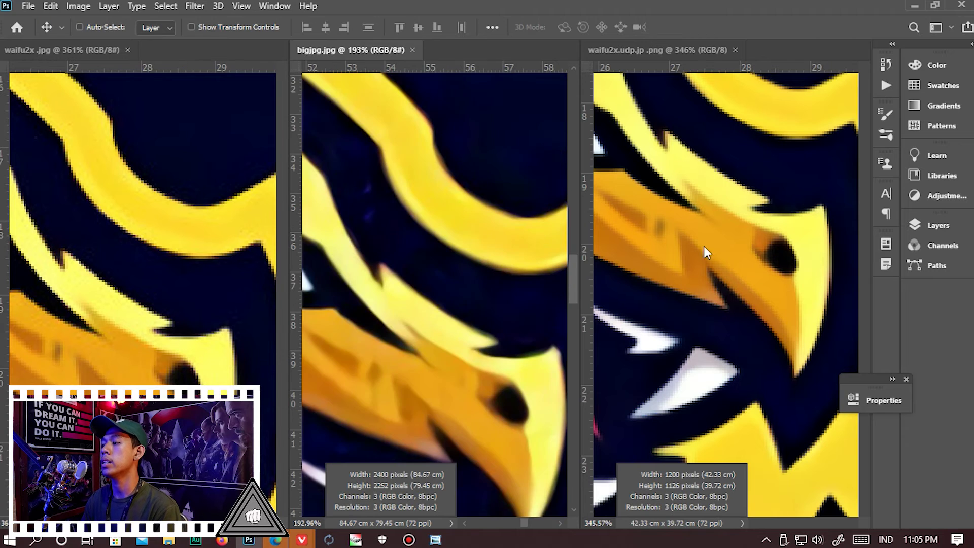
pyautogui.scroll(-1, 695, 248)
pyautogui.scroll(-2, 685, 251)
pyautogui.scroll(1, 739, 232)
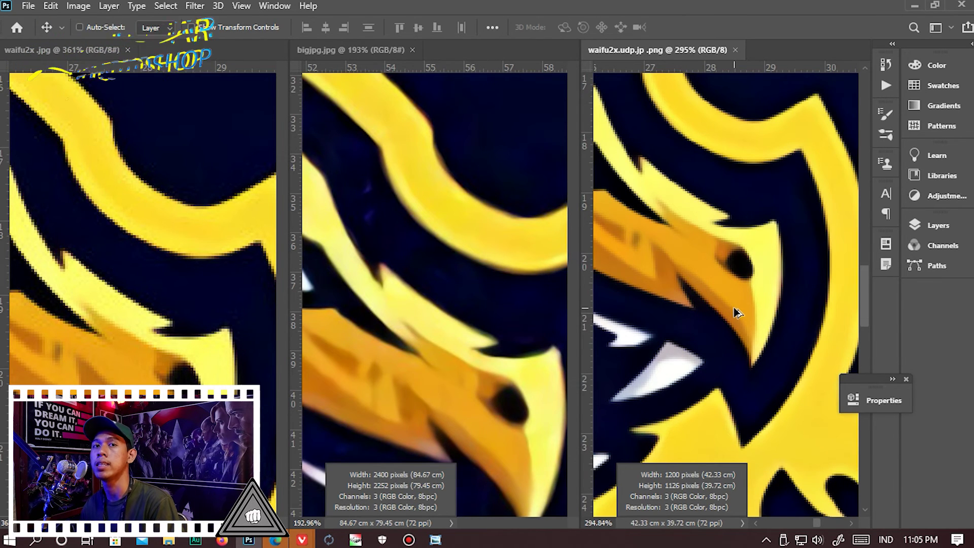
pyautogui.scroll(-3, 734, 306)
pyautogui.scroll(-3, 456, 310)
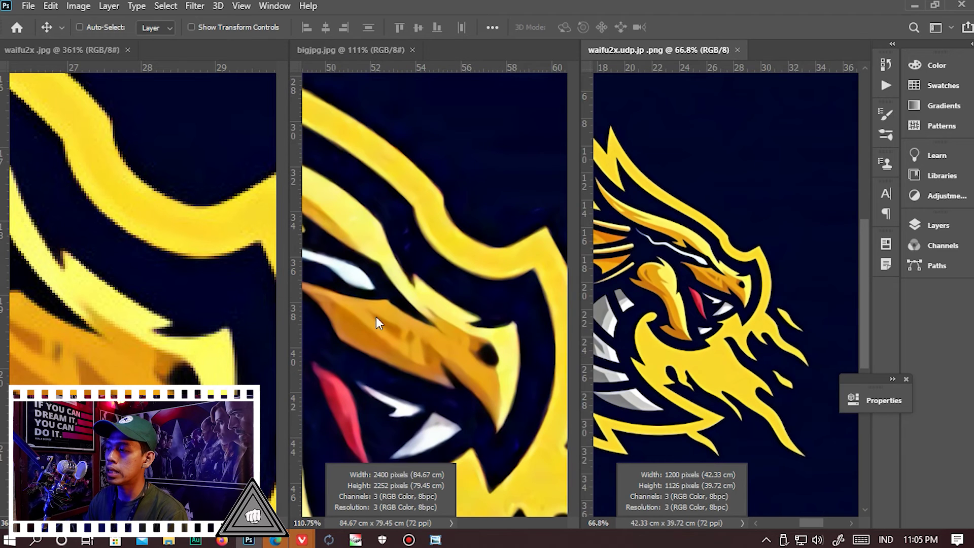
pyautogui.scroll(-4, 376, 314)
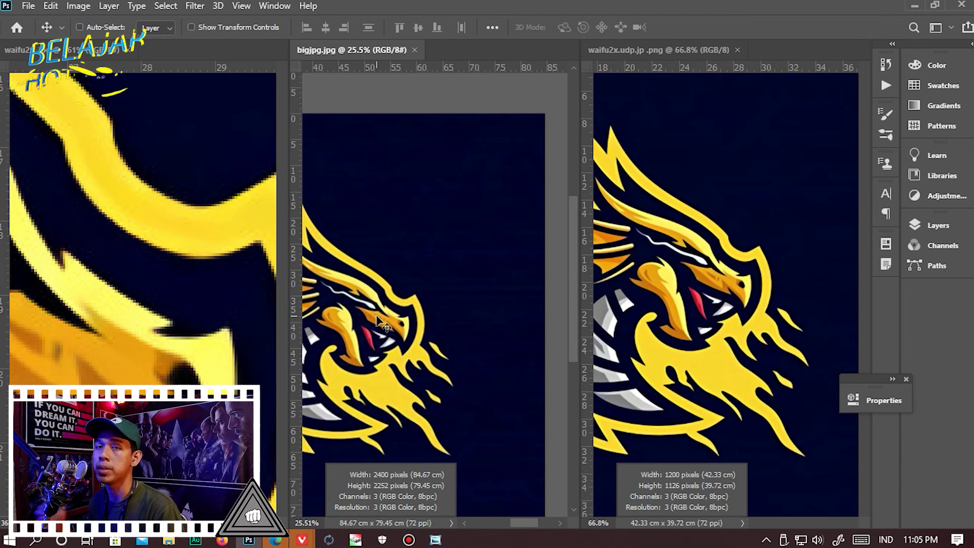